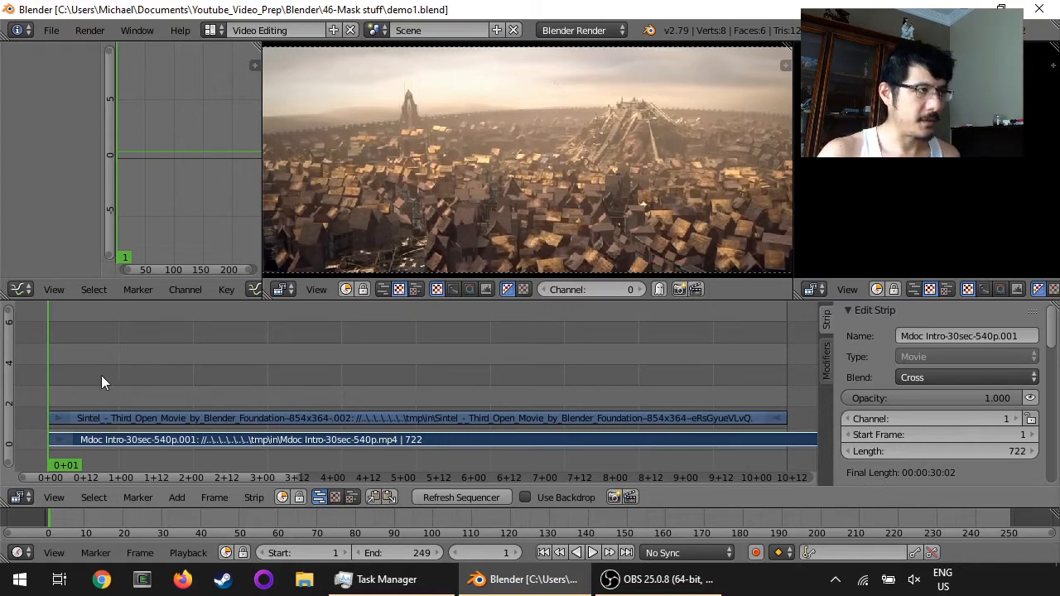
Preview the Sintel and Mdoc Intro strips individually over their first seconds, finishing with the playhead at frame 80
left_click_drag(106, 420, 197, 419)
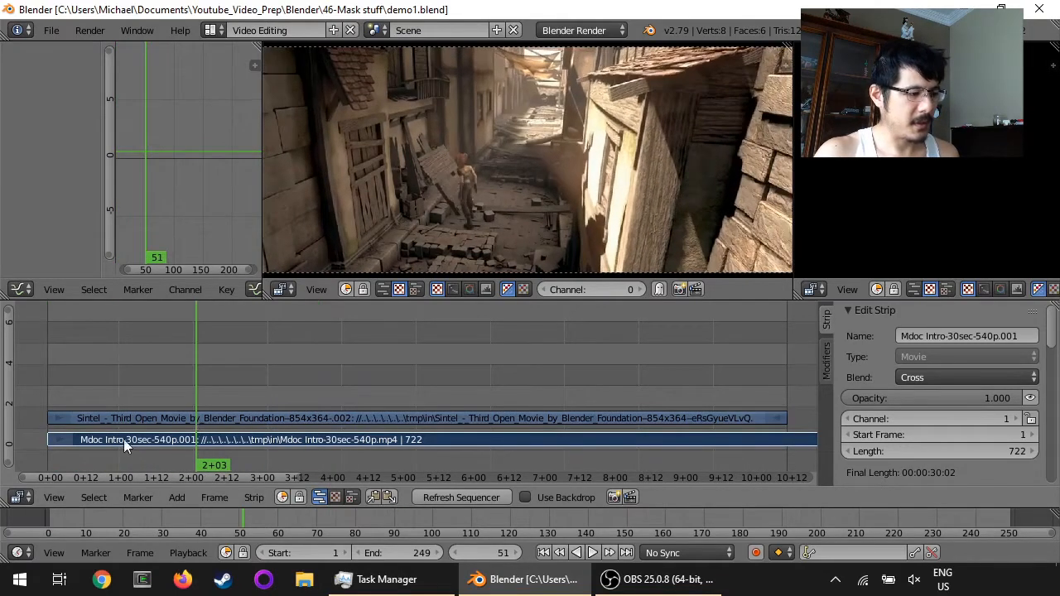
left_click_drag(118, 440, 242, 440)
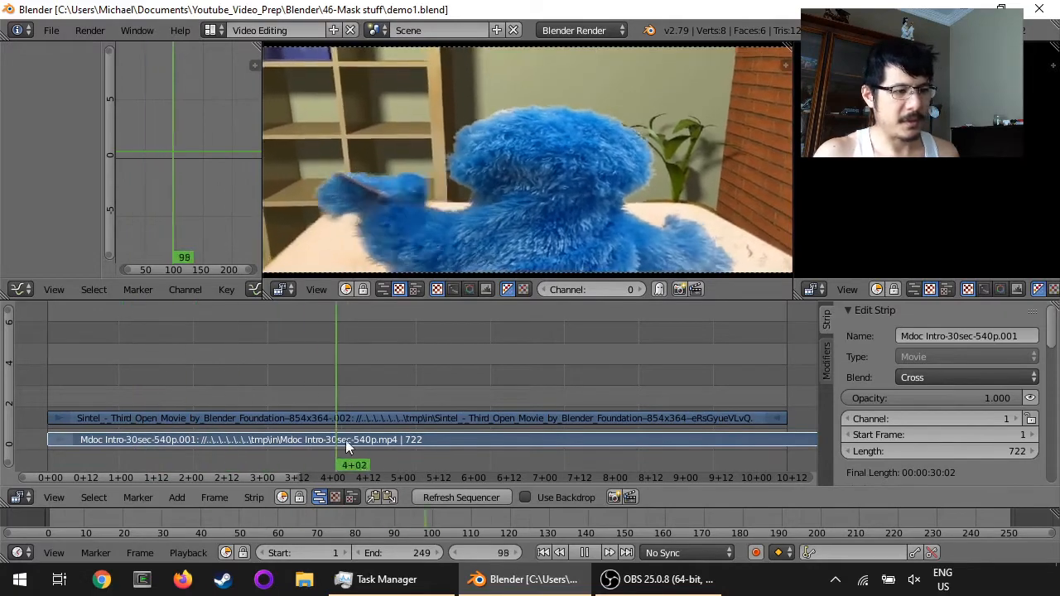
left_click_drag(316, 423, 282, 415)
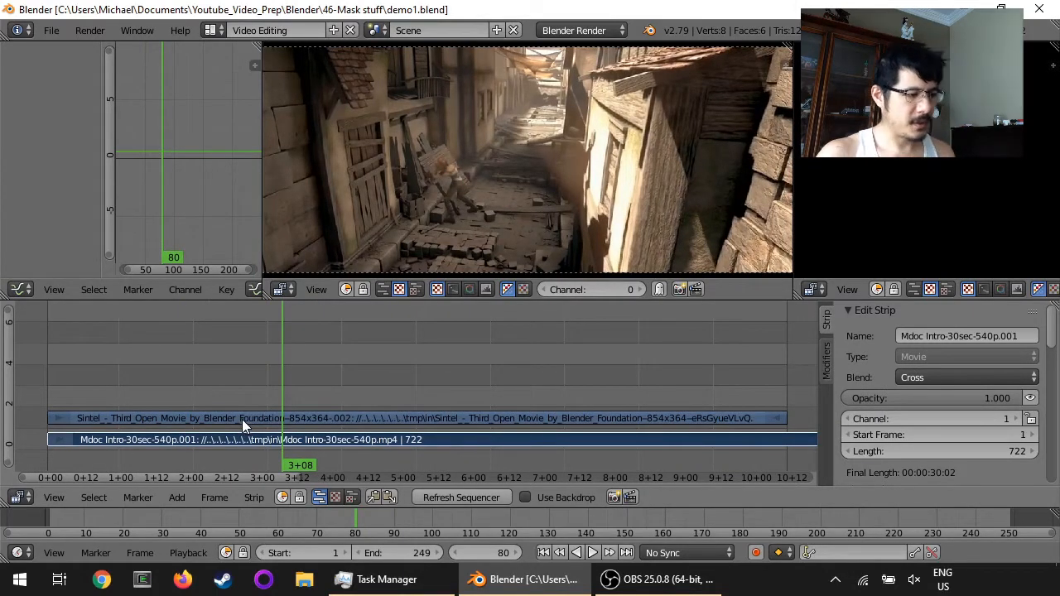
Add a Color effect strip at the playhead, above the Sintel strip, and set its colour to white
left_click(177, 498)
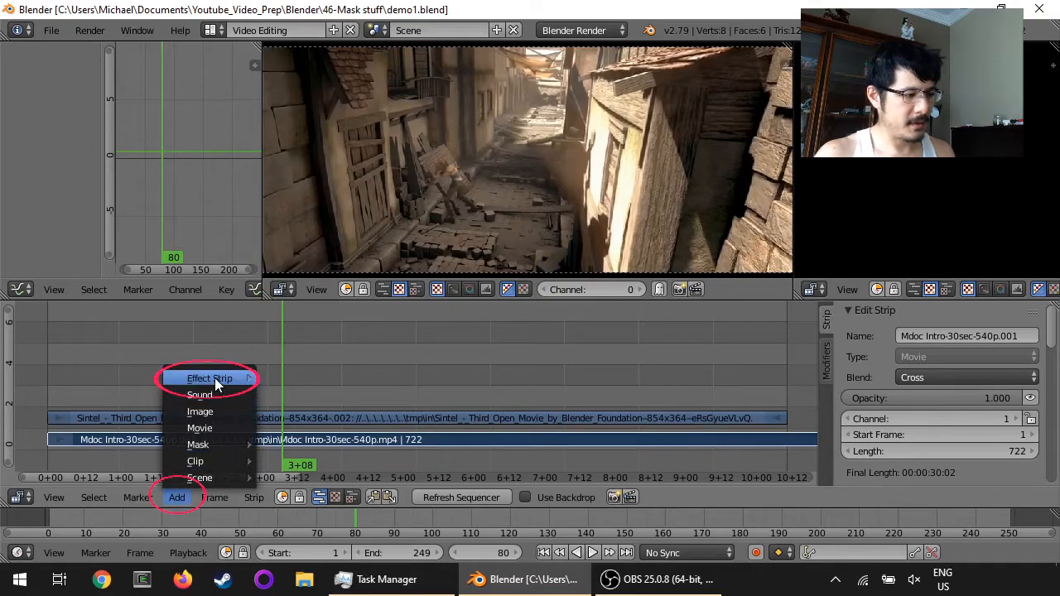
mouse_move(214, 378)
left_click(311, 329)
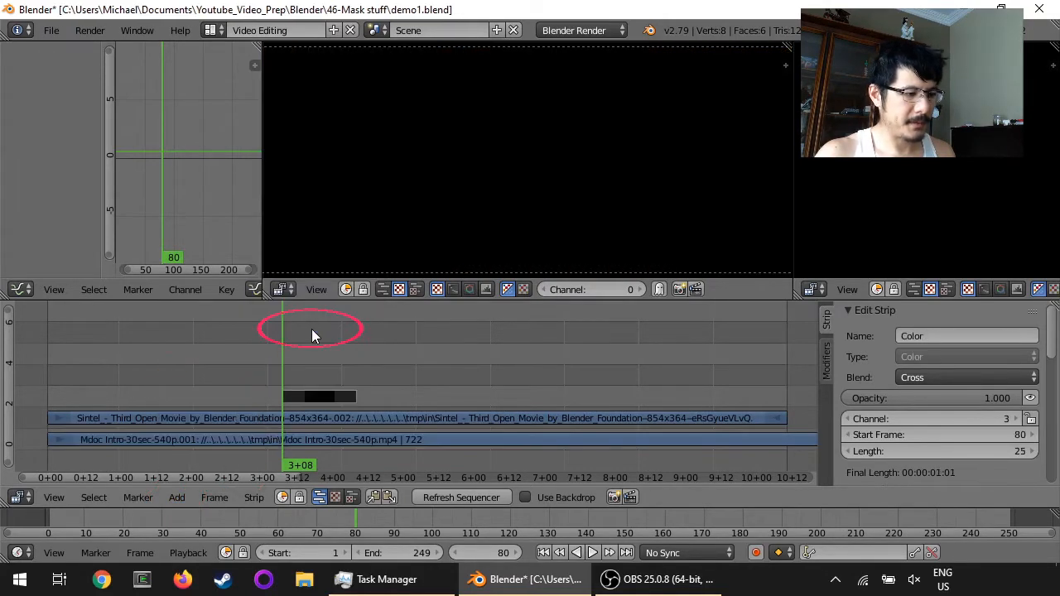
left_click(373, 395)
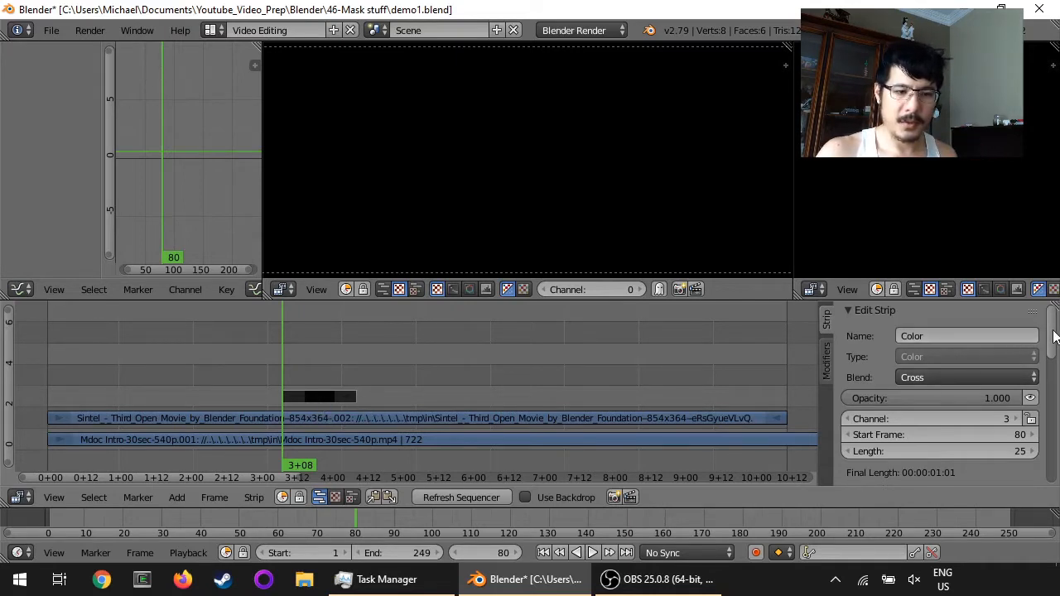
scroll(1054, 336, "down", 5)
left_click(991, 407)
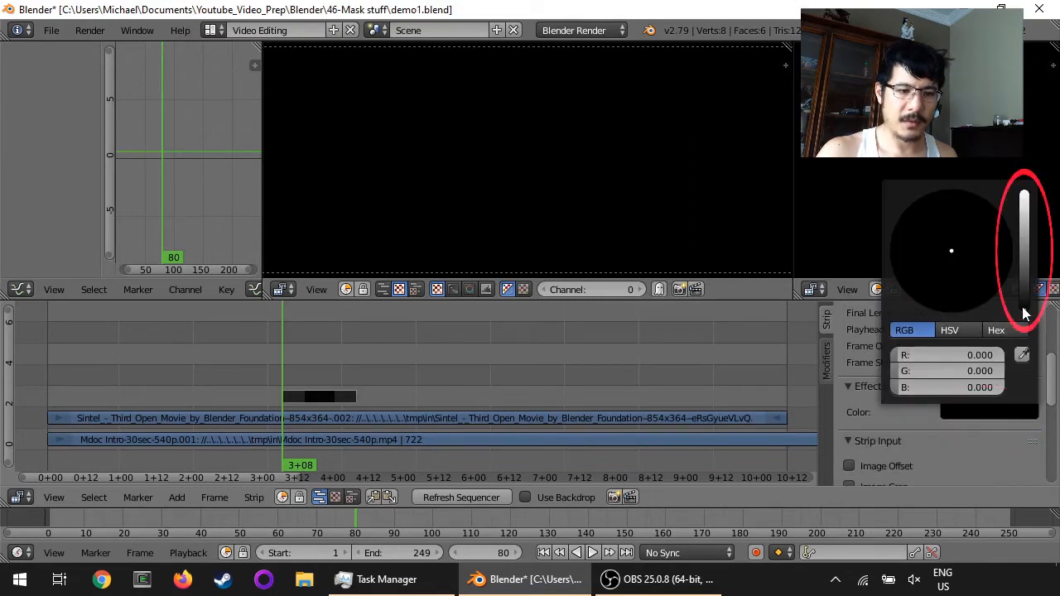
left_click_drag(1025, 313, 1025, 194)
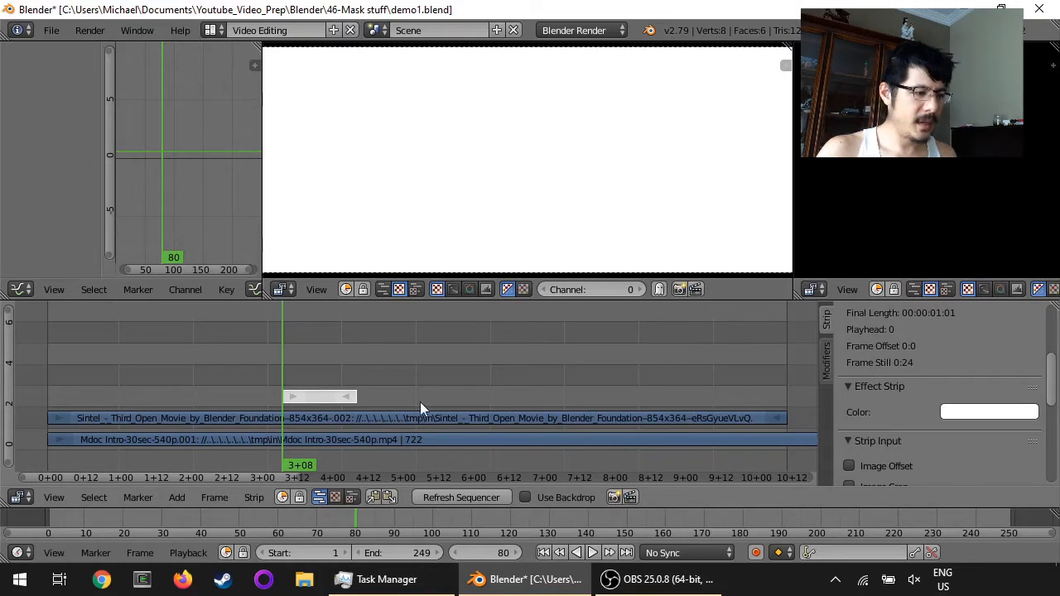
Add a Mask modifier to the Sintel strip with the Color strip as its mask, and preview frames ahead of the Color strip
right_click(315, 418)
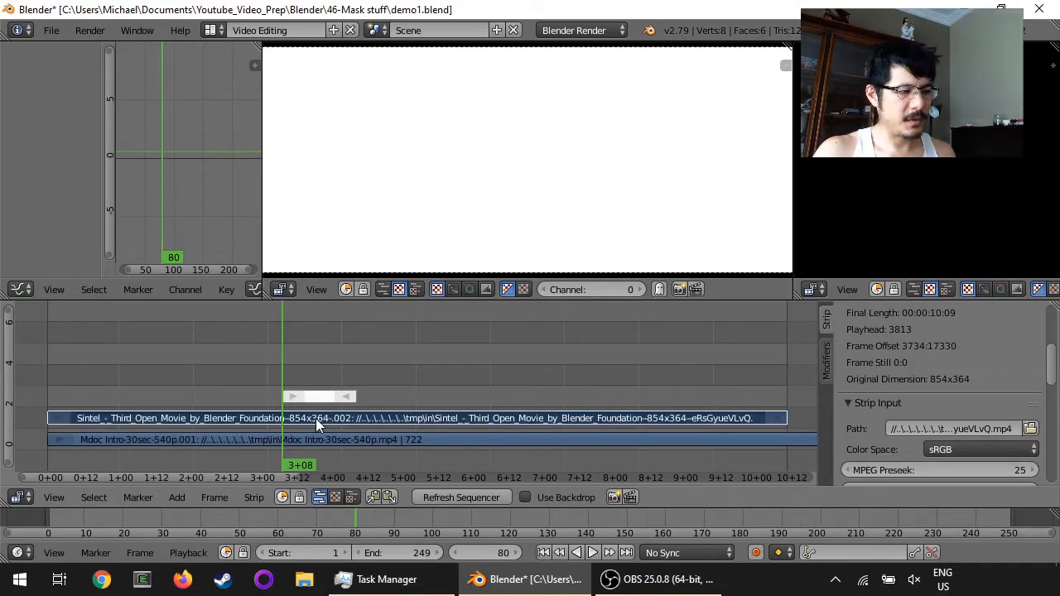
left_click(827, 364)
left_click(945, 358)
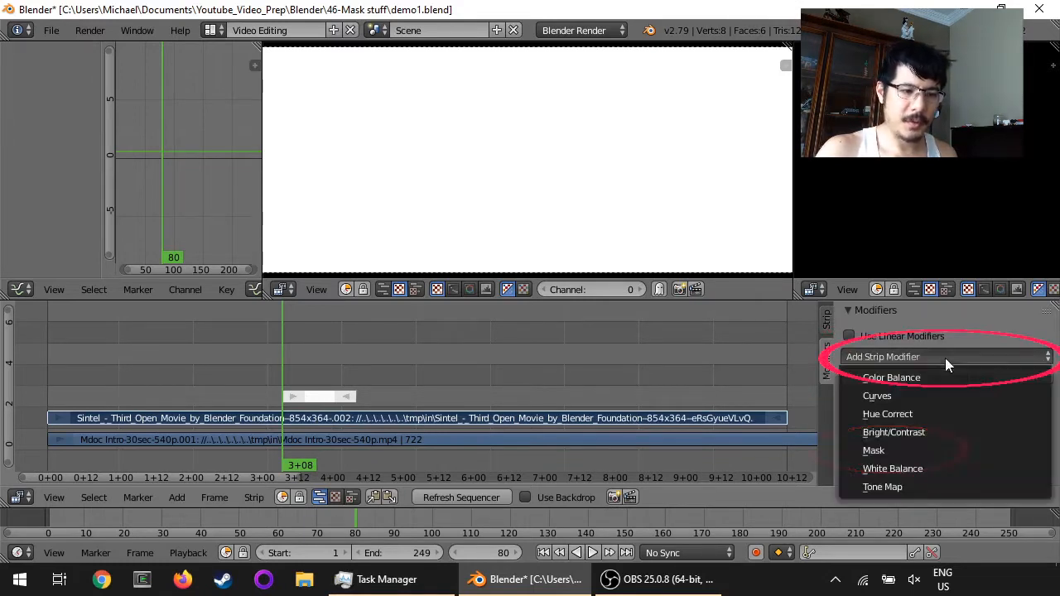
left_click(890, 451)
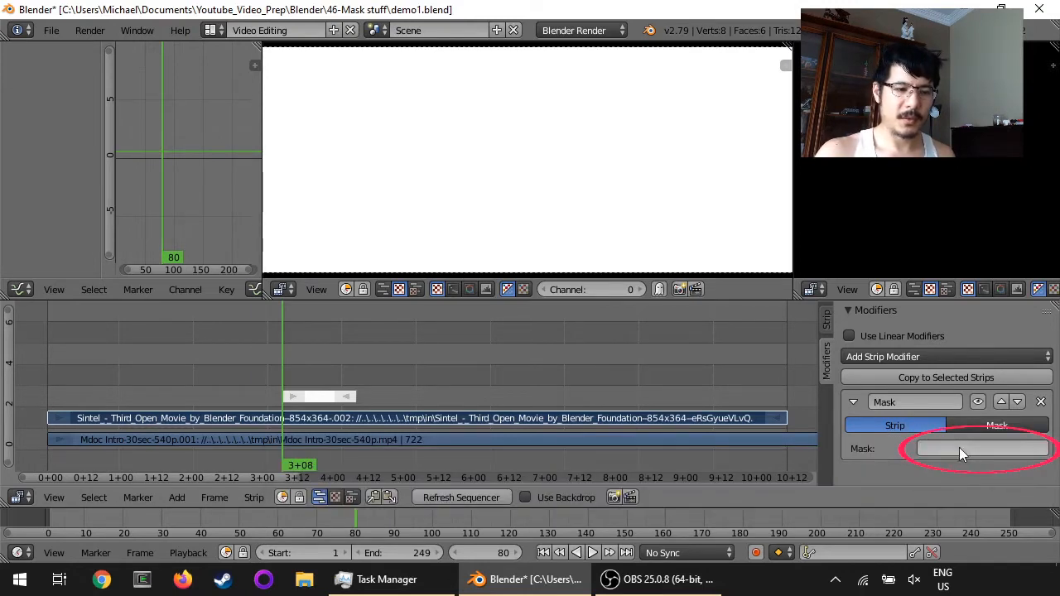
left_click(963, 449)
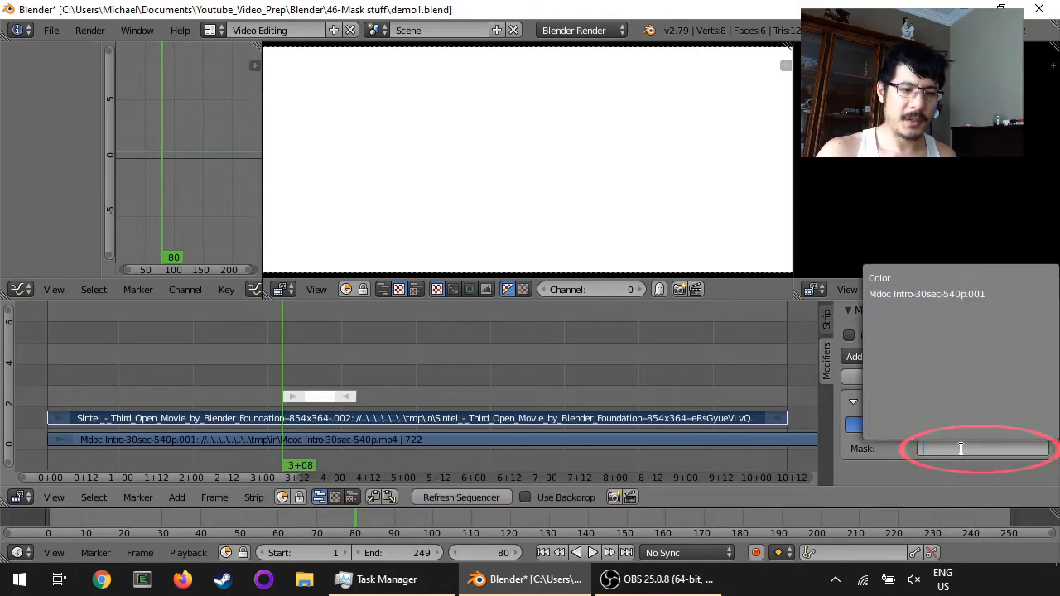
left_click(897, 279)
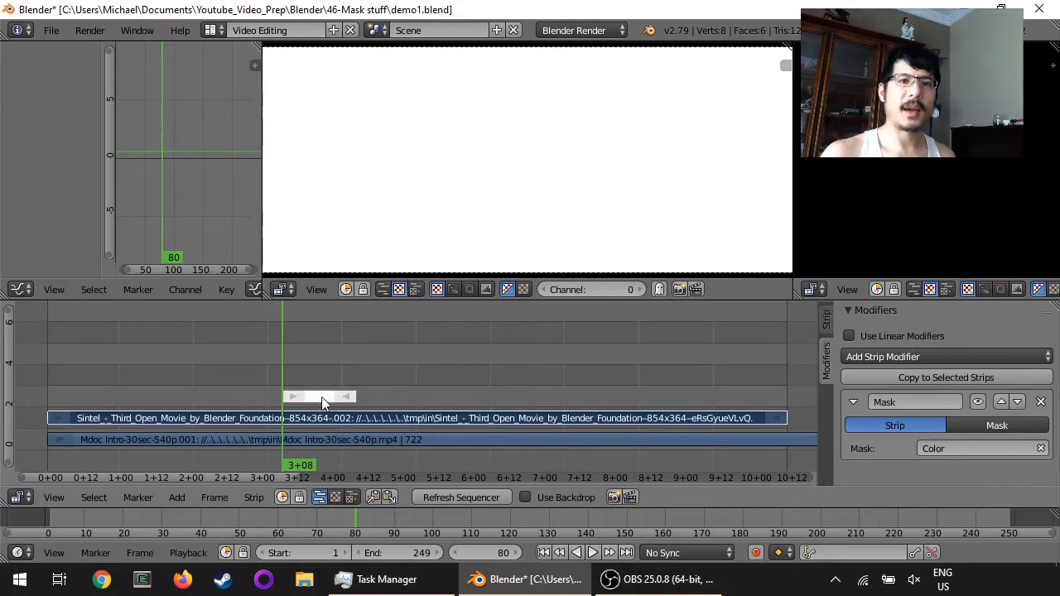
left_click(245, 385)
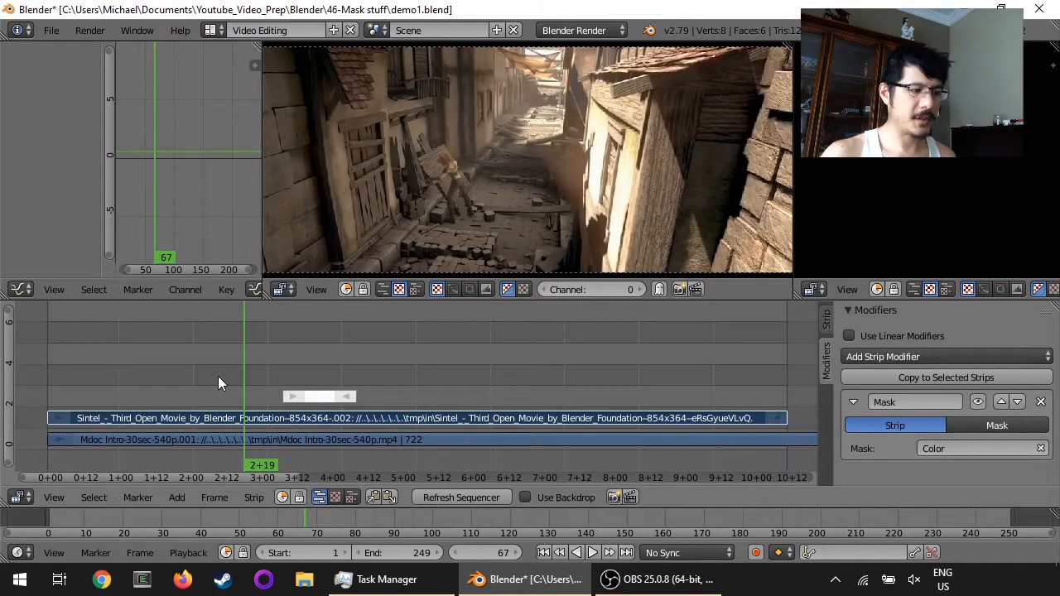
left_click(218, 376)
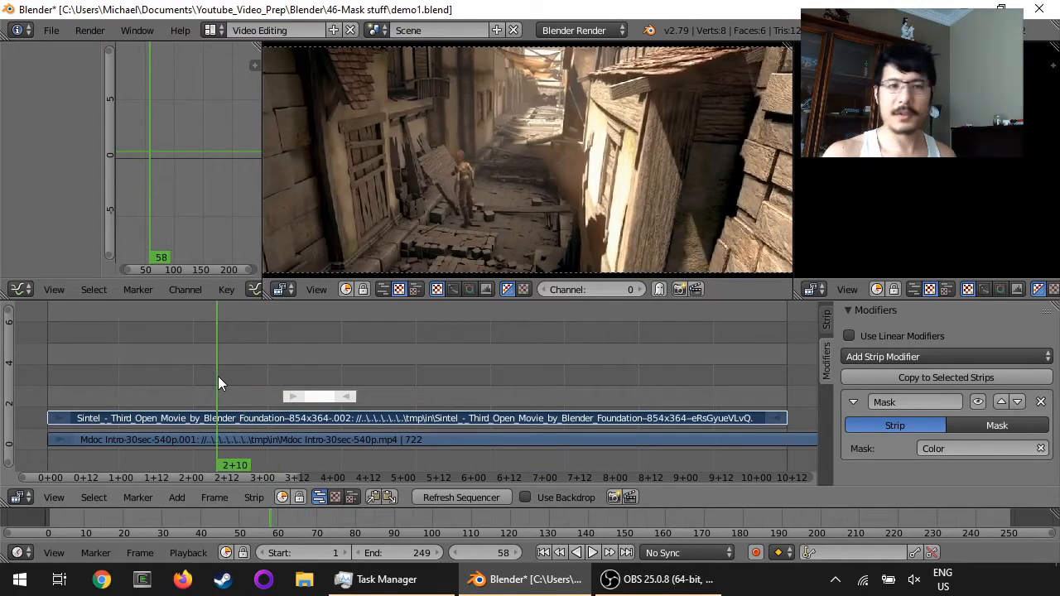
Move the playhead onto the Color strip and enable its Image Offset with X 450 and Y 169
left_click(314, 370)
right_click(316, 398)
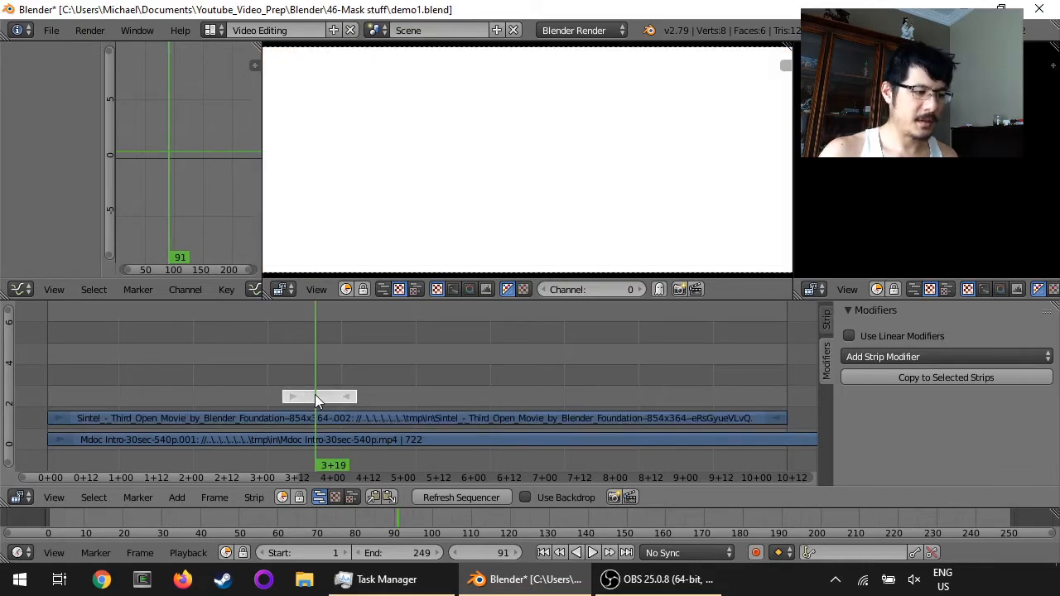
left_click(826, 321)
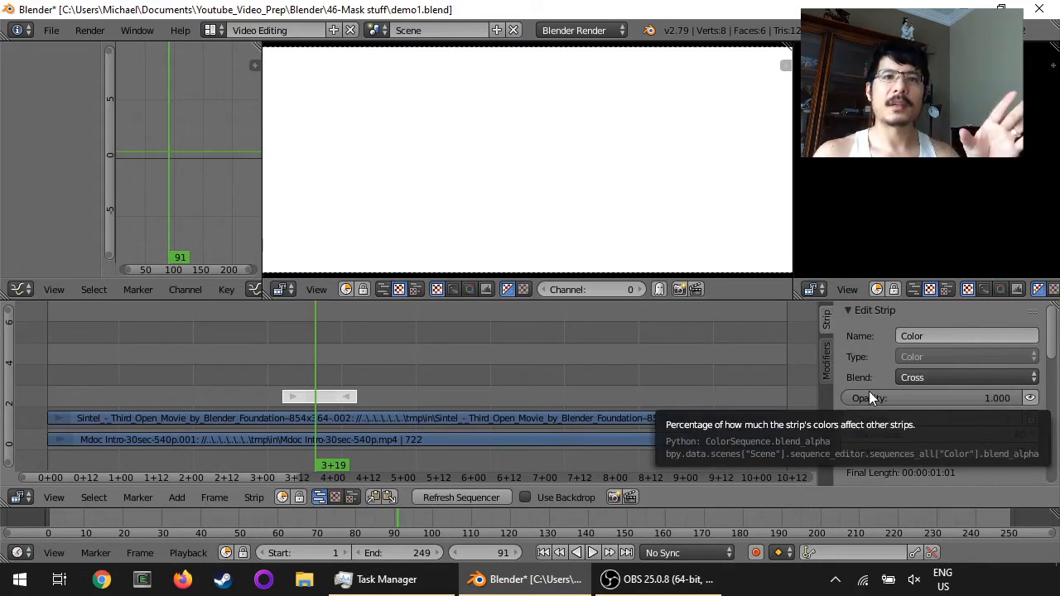
scroll(869, 391, "down", 5)
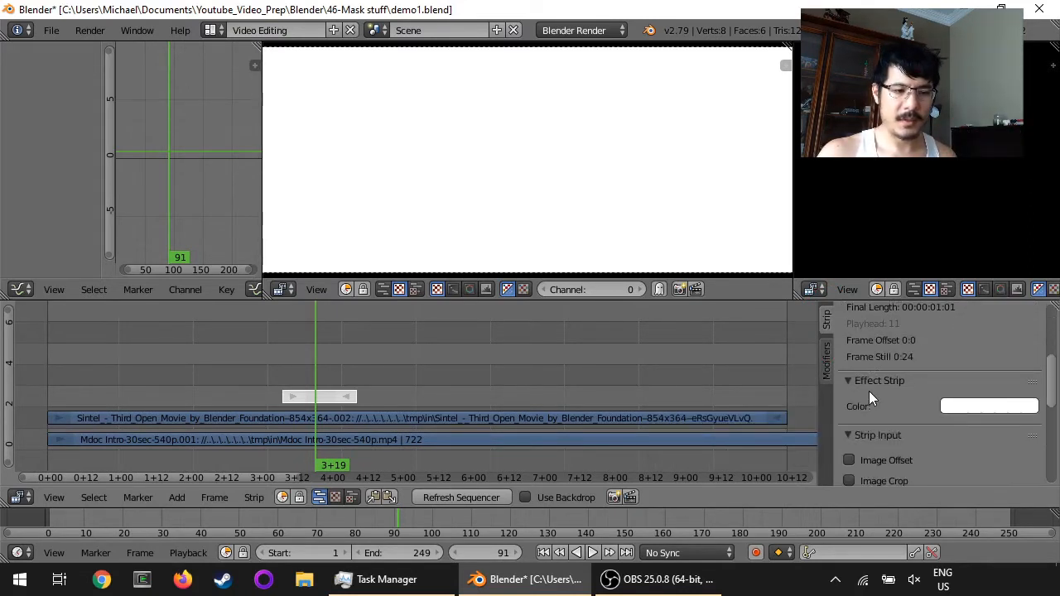
scroll(869, 391, "down", 2)
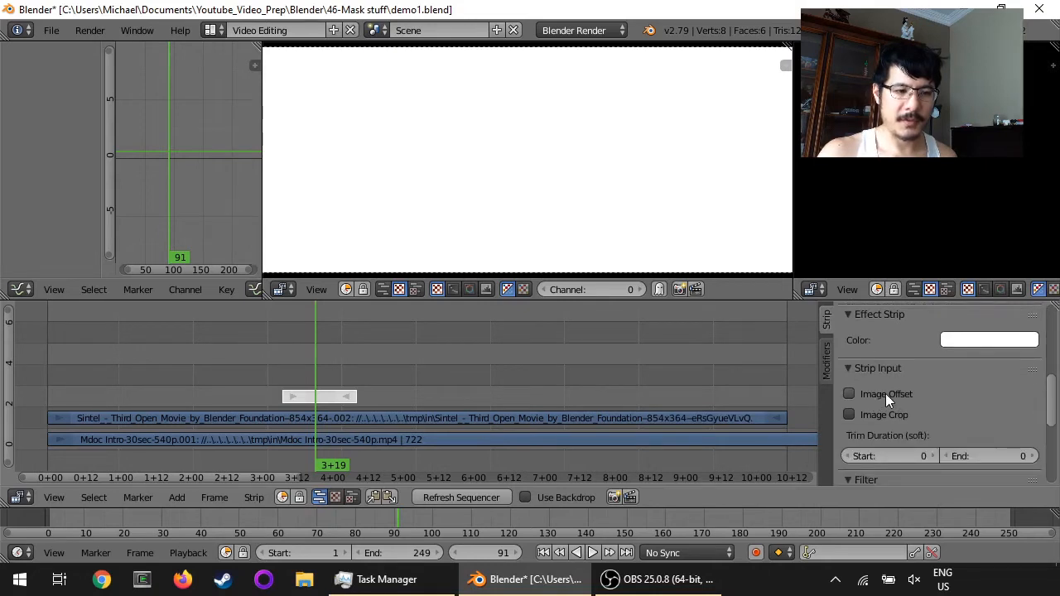
left_click(885, 394)
scroll(885, 394, "down", 1)
left_click_drag(878, 383, 1014, 383)
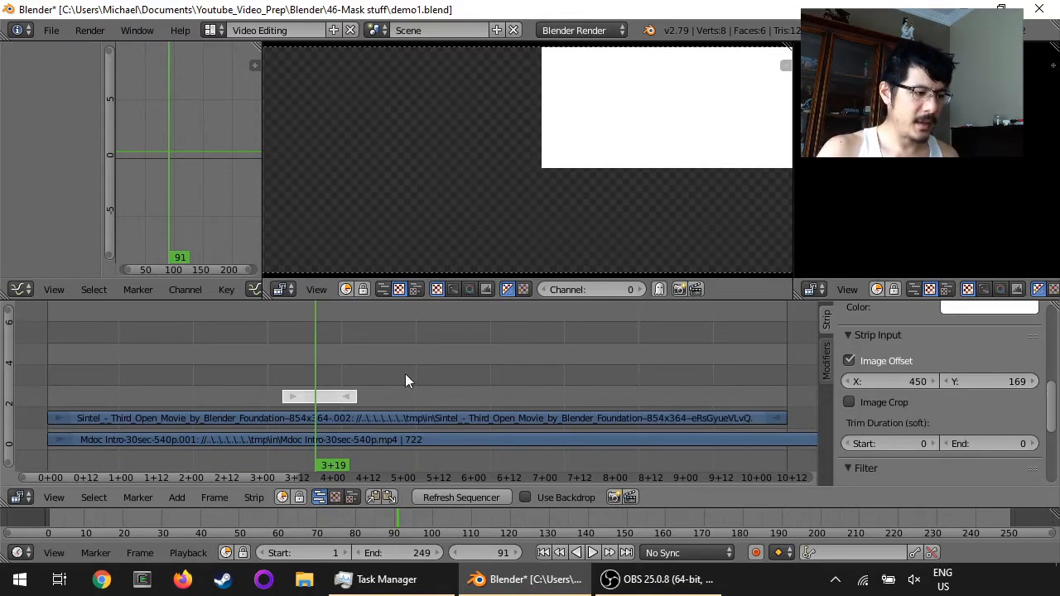
Play back the masked composite from frame 59, before the Color strip, and stop the playback
left_click(221, 362)
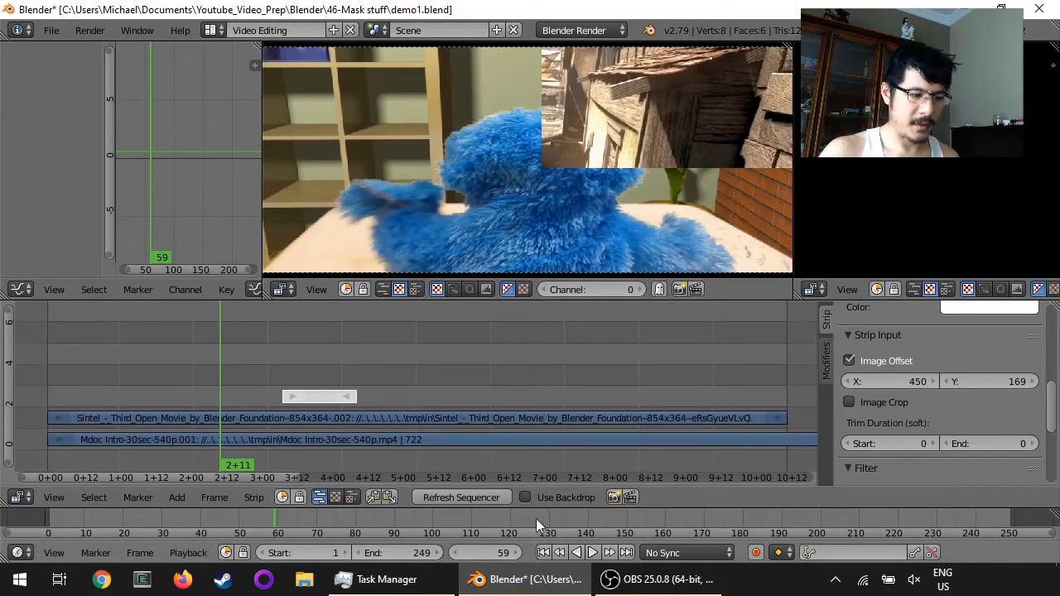
left_click(589, 553)
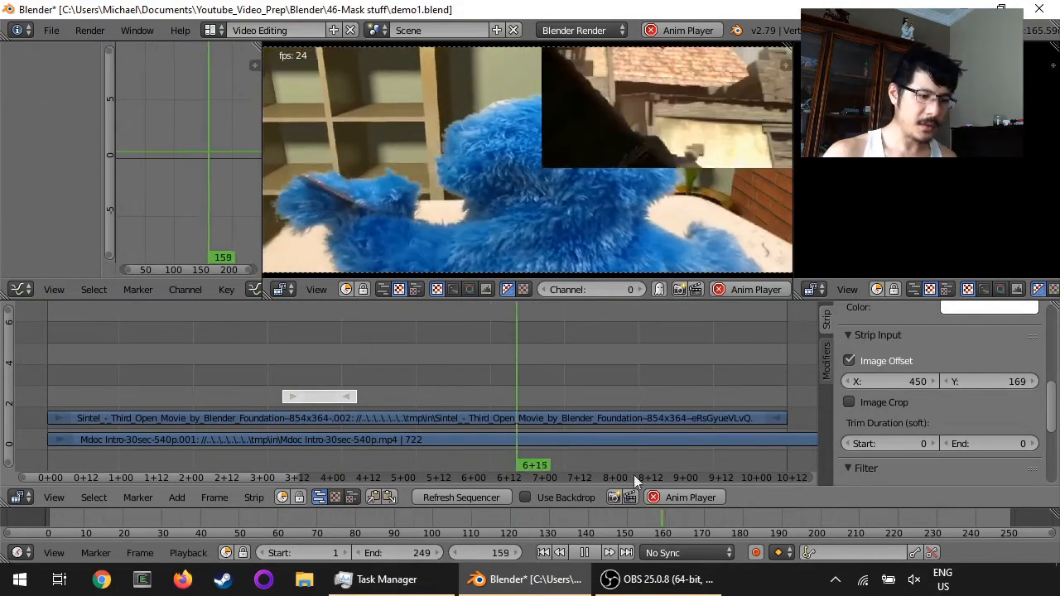
key("alt+a")
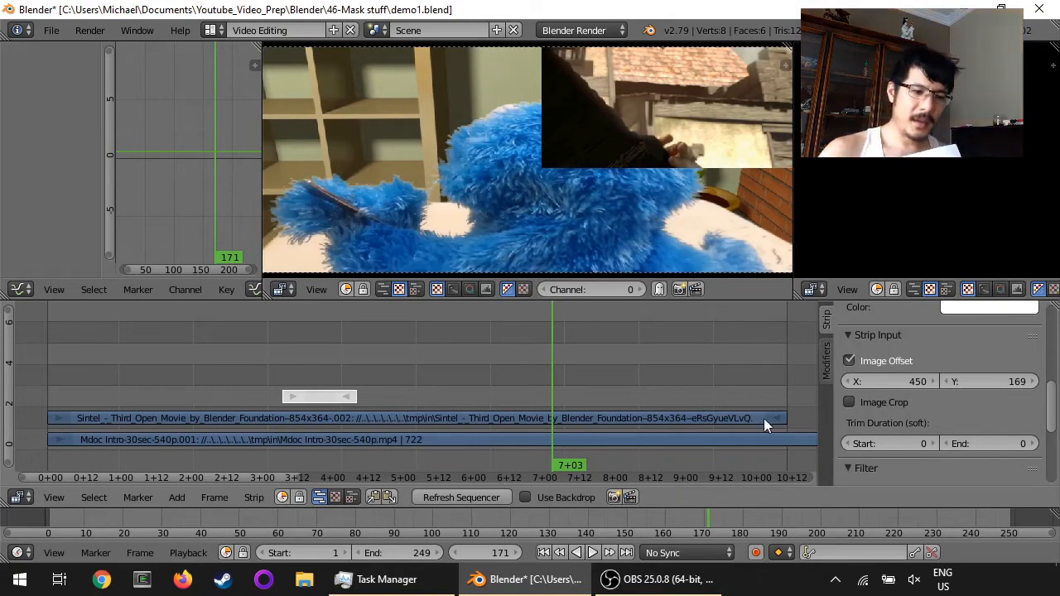
Review which strips can serve as the mask in the Sintel strip's Mask modifier, keeping the current choice
left_click(656, 420)
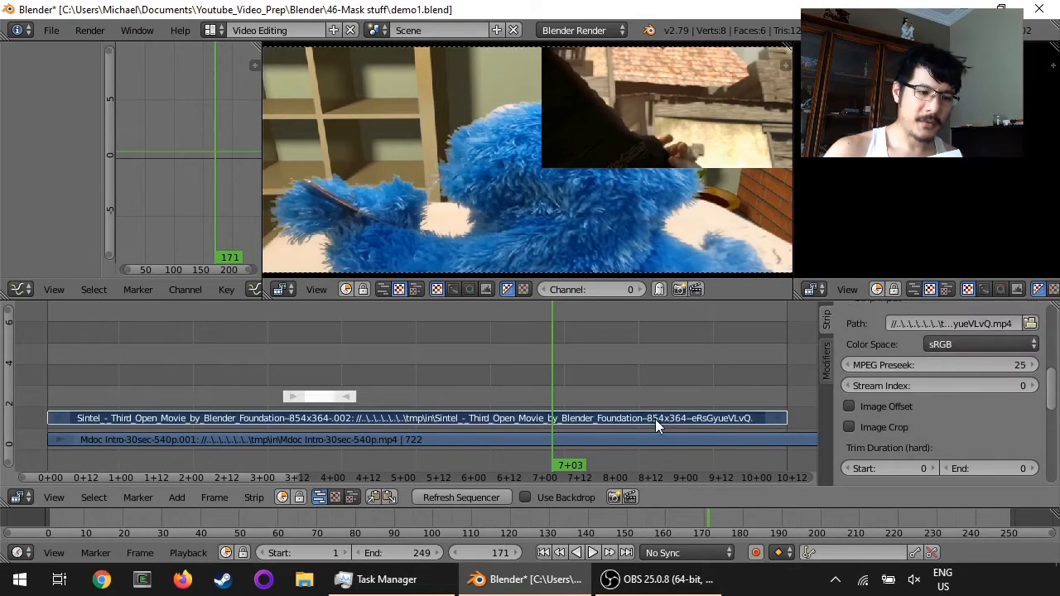
left_click(826, 357)
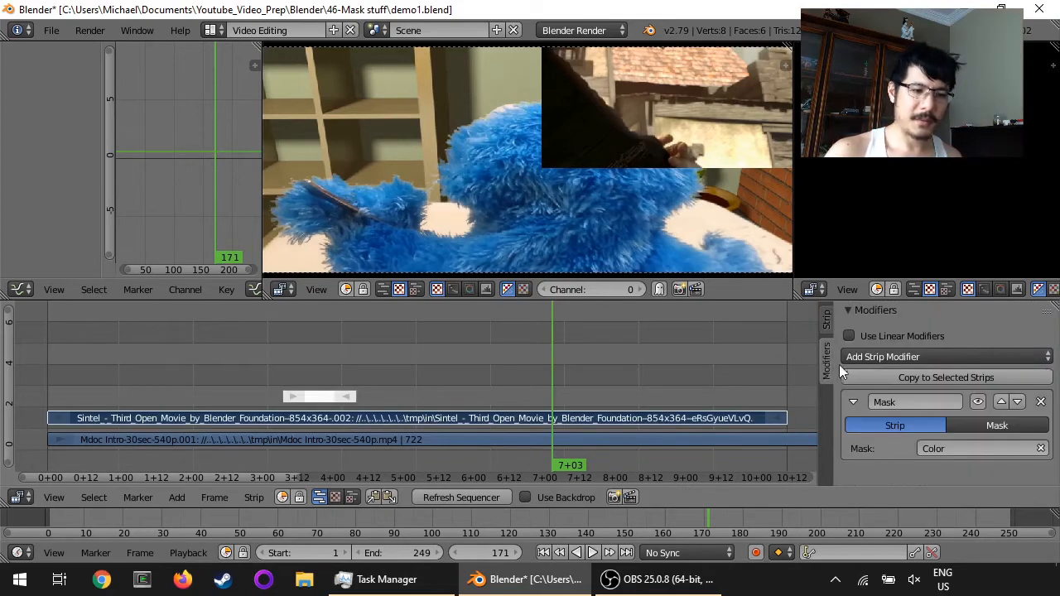
left_click(958, 448)
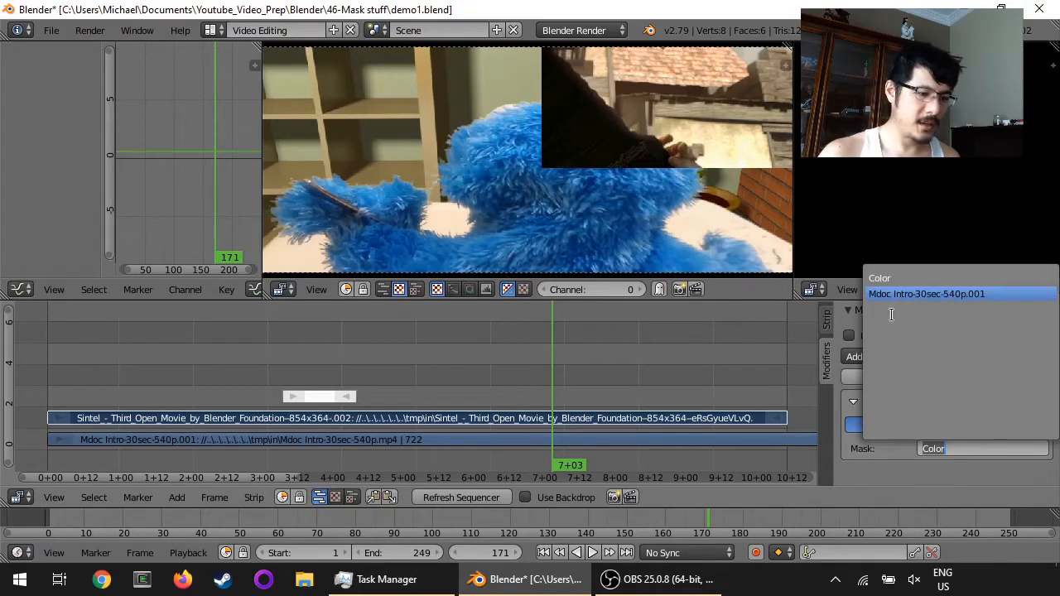
left_click(692, 375)
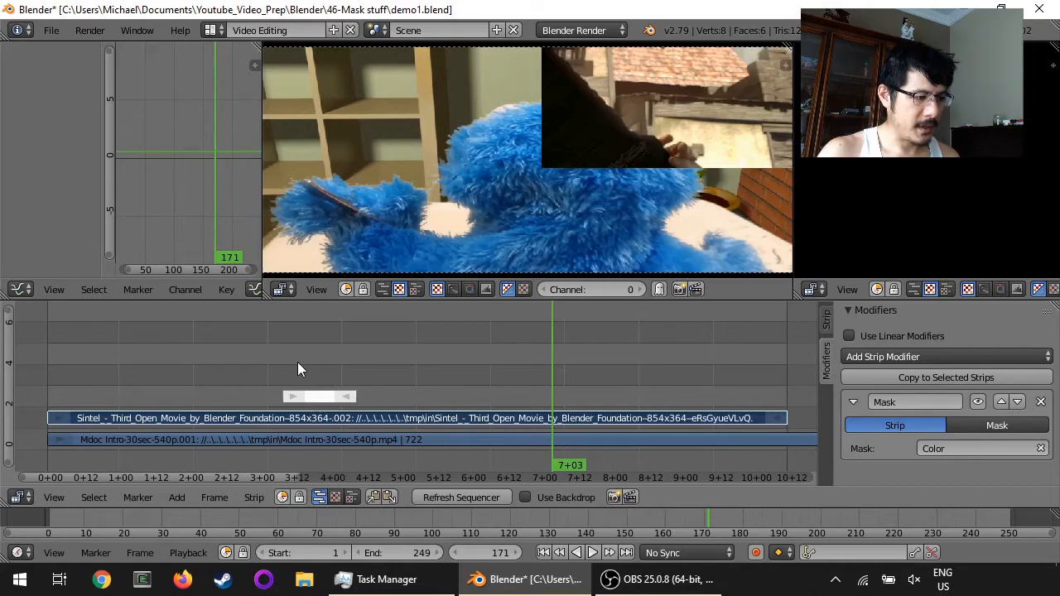
Place the playhead at the Color strip's start, frame 80, and delete the Color strip
right_click(313, 397)
left_click(317, 381)
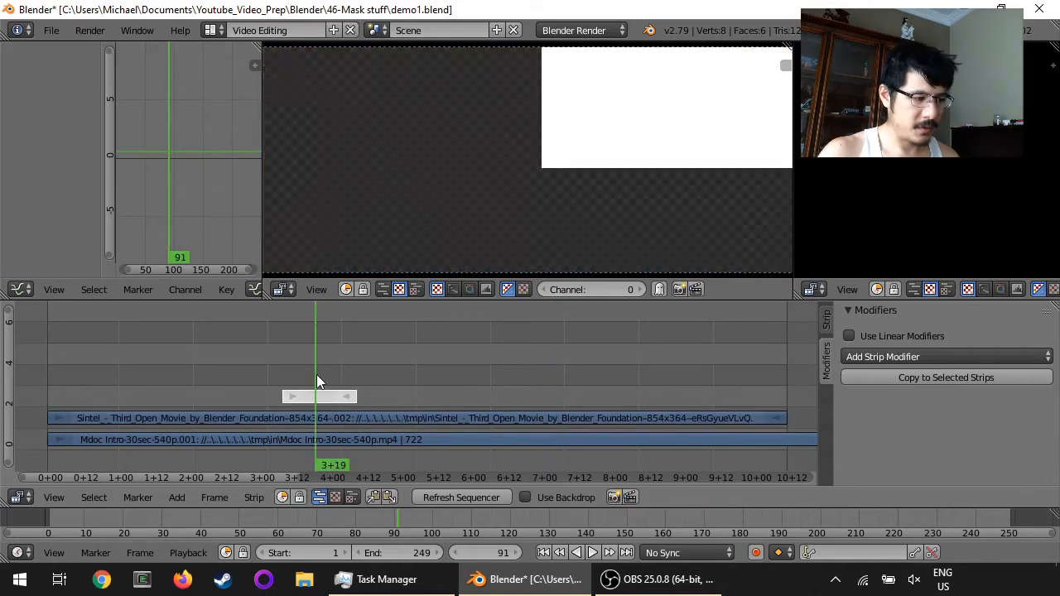
key("Page_Down")
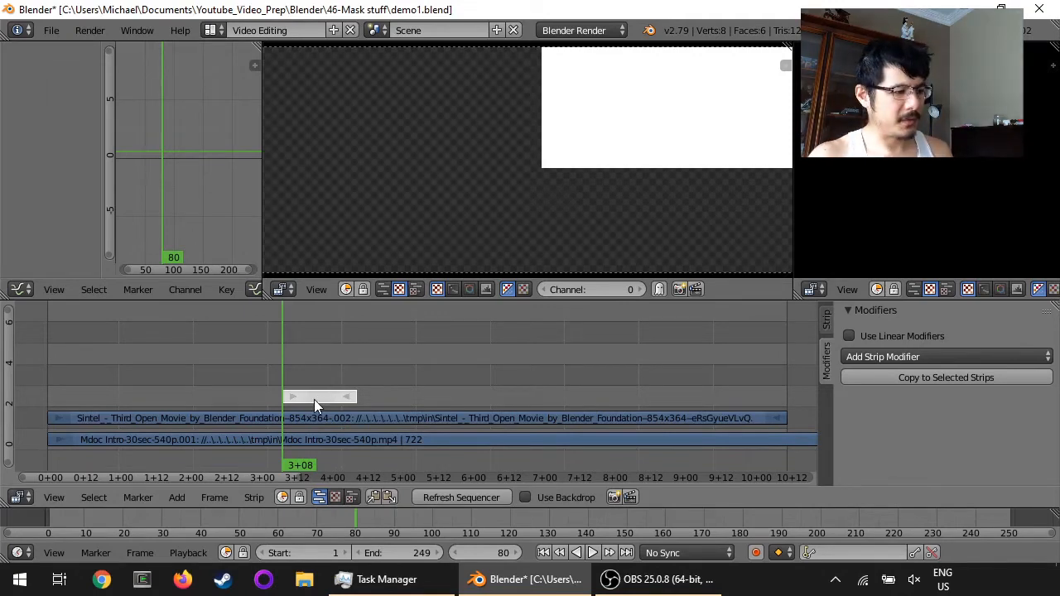
key("x")
left_click(304, 402)
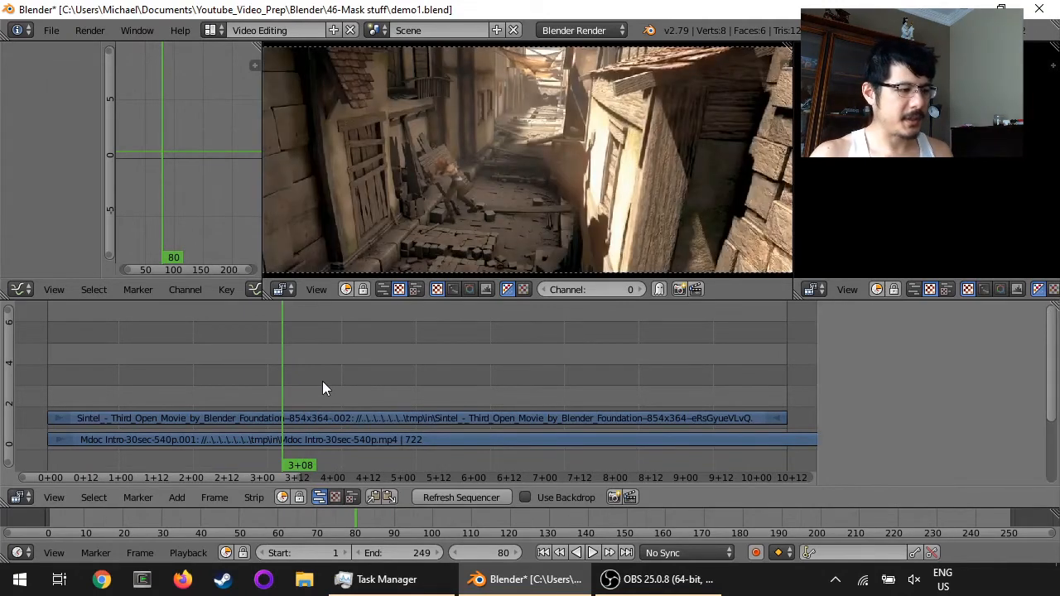
Add a Color effect strip at frame 80 in channel 3 and duplicate it straight up into channel 4
left_click(183, 499)
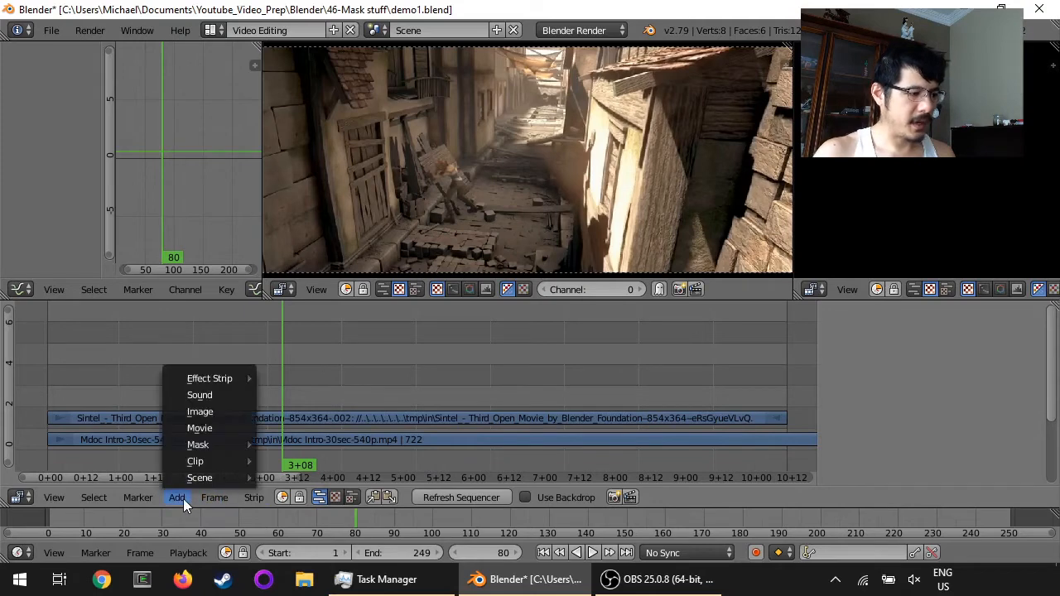
mouse_move(212, 379)
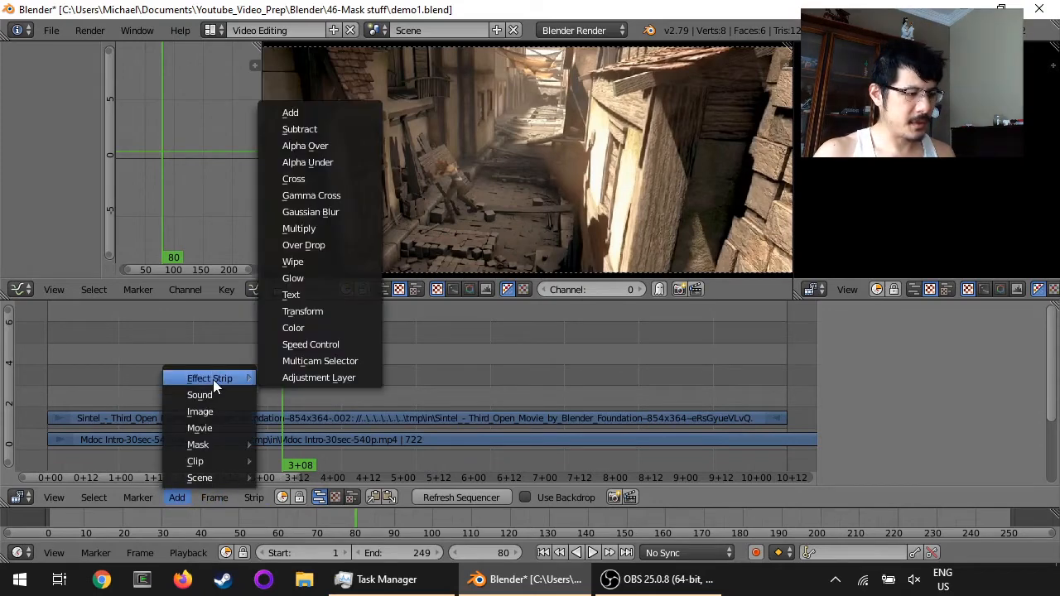
left_click(305, 328)
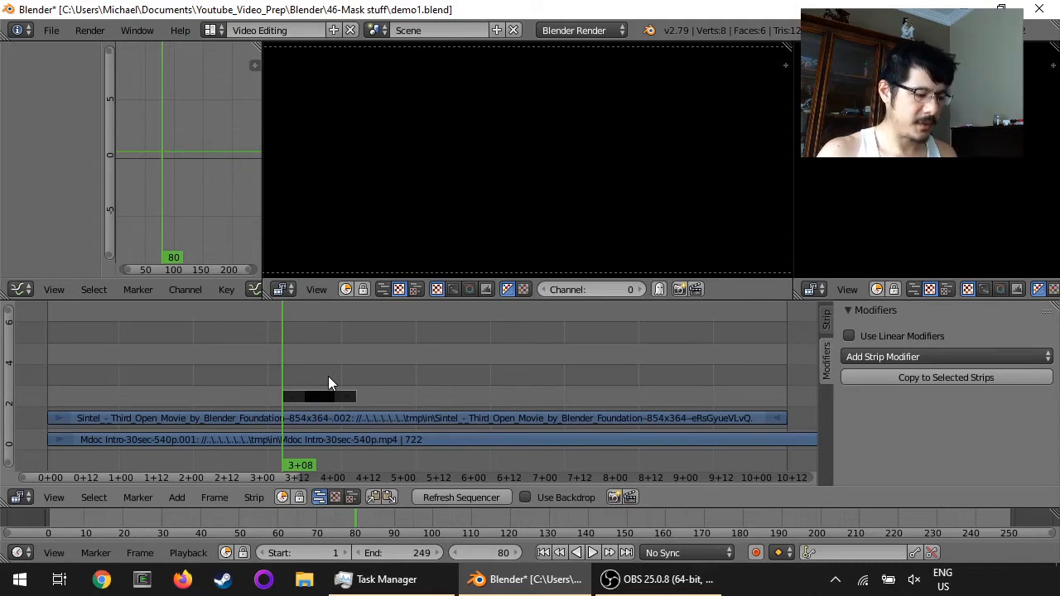
key("g")
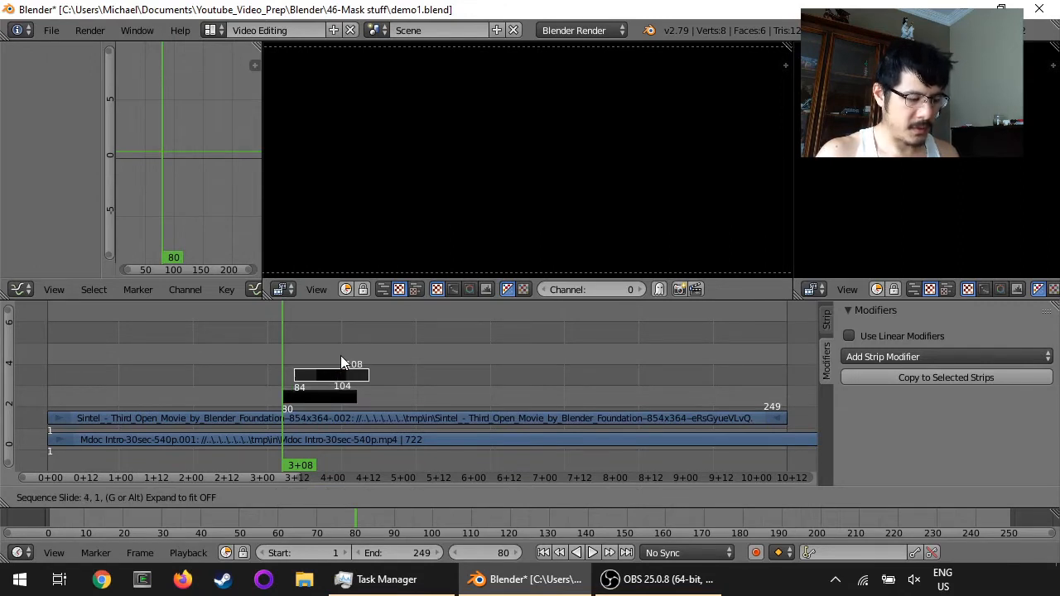
key("y")
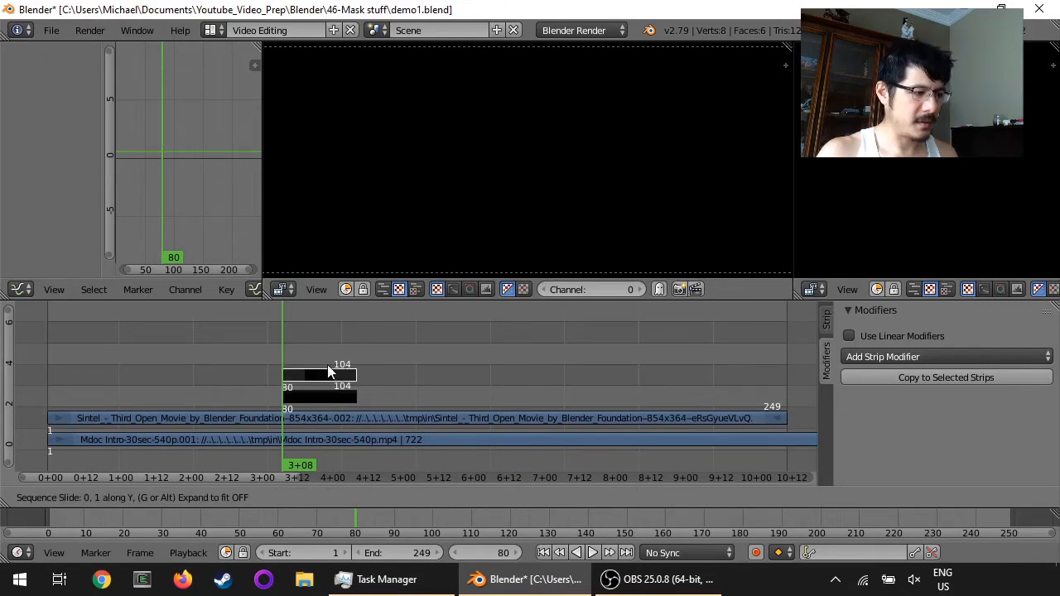
left_click(323, 349)
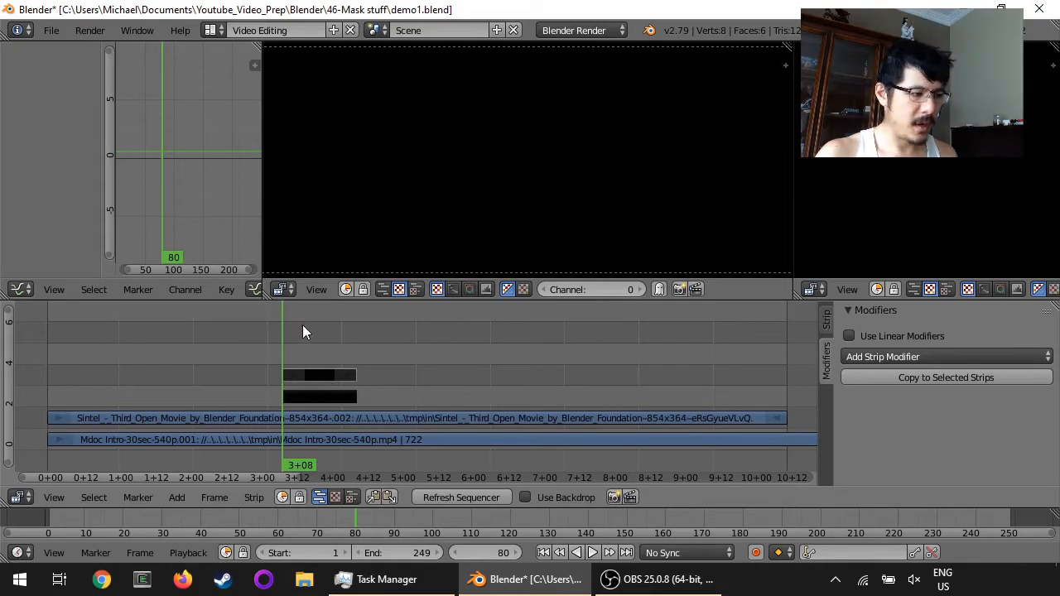
Enable Image Offset and Image Crop on the upper Color strip, with offset X 176, Y 77 and crop Top 161, Right 380
left_click(827, 323)
scroll(855, 345, "down", 6)
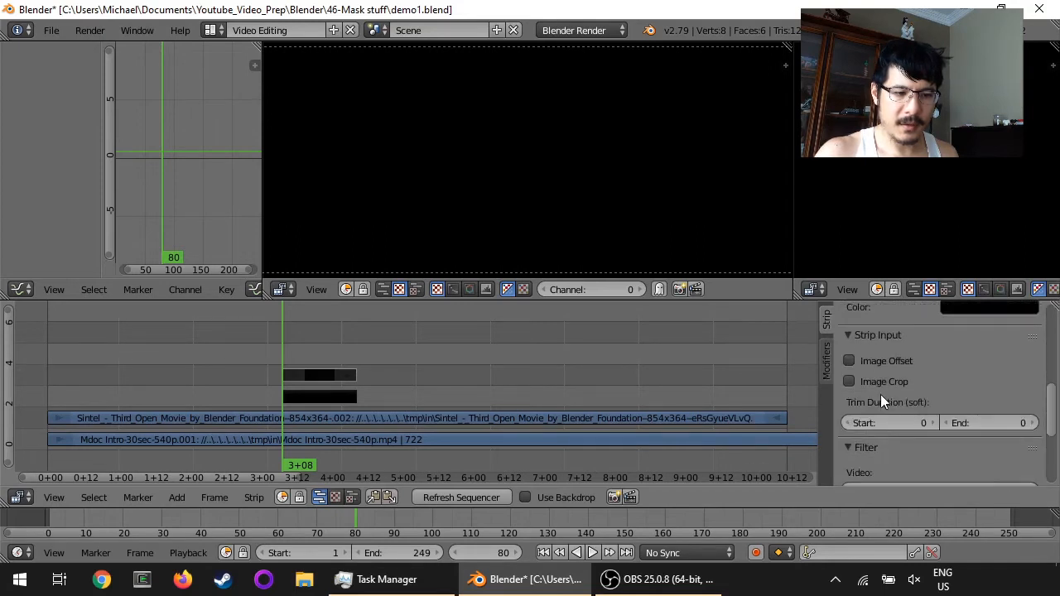
left_click(887, 362)
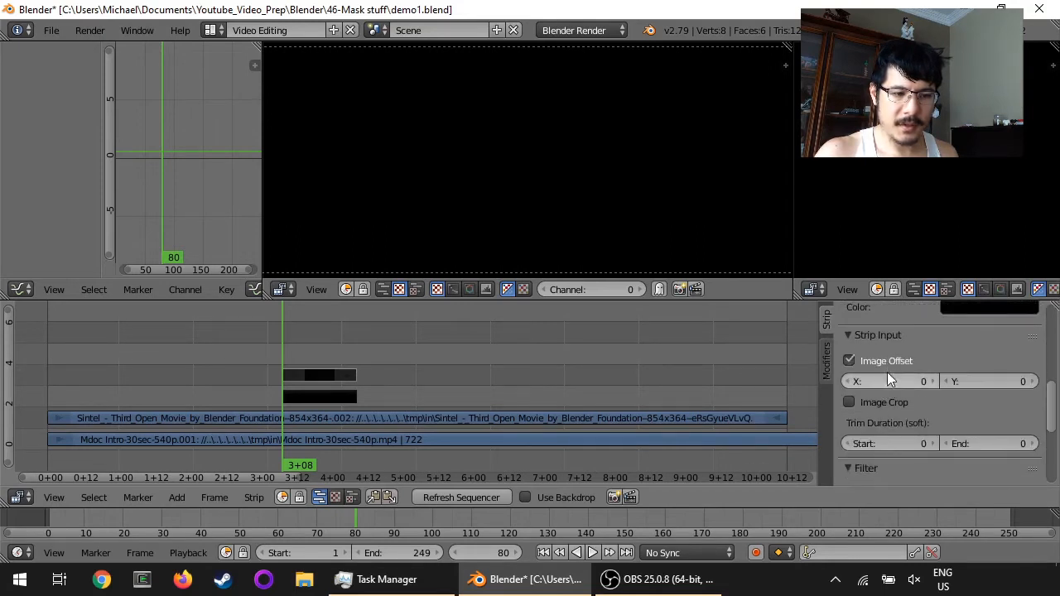
scroll(887, 372, "down", 1)
left_click(884, 372)
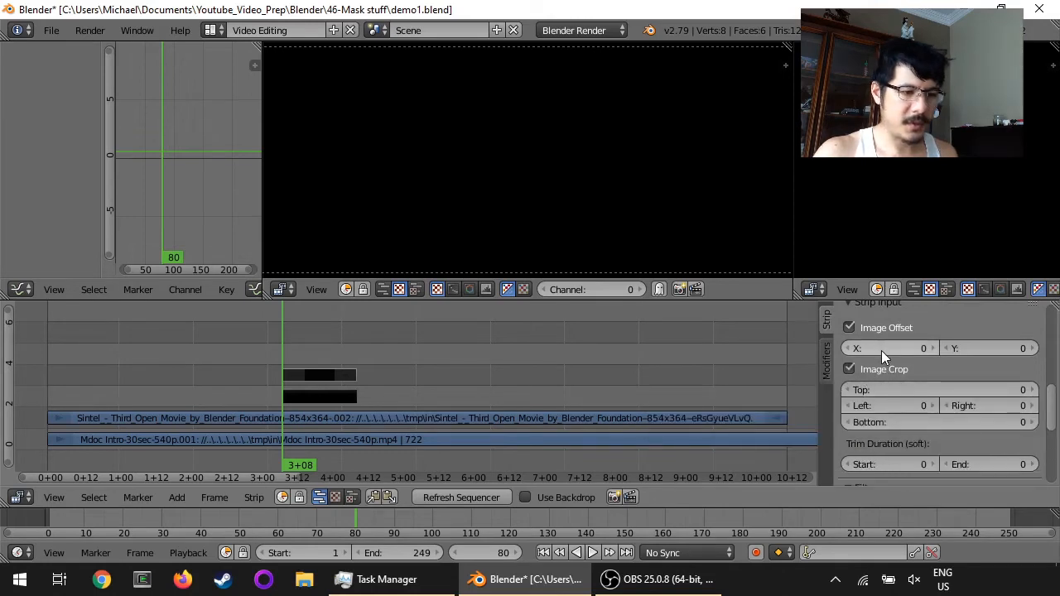
left_click_drag(882, 350, 1027, 351)
left_click_drag(949, 352, 1013, 352)
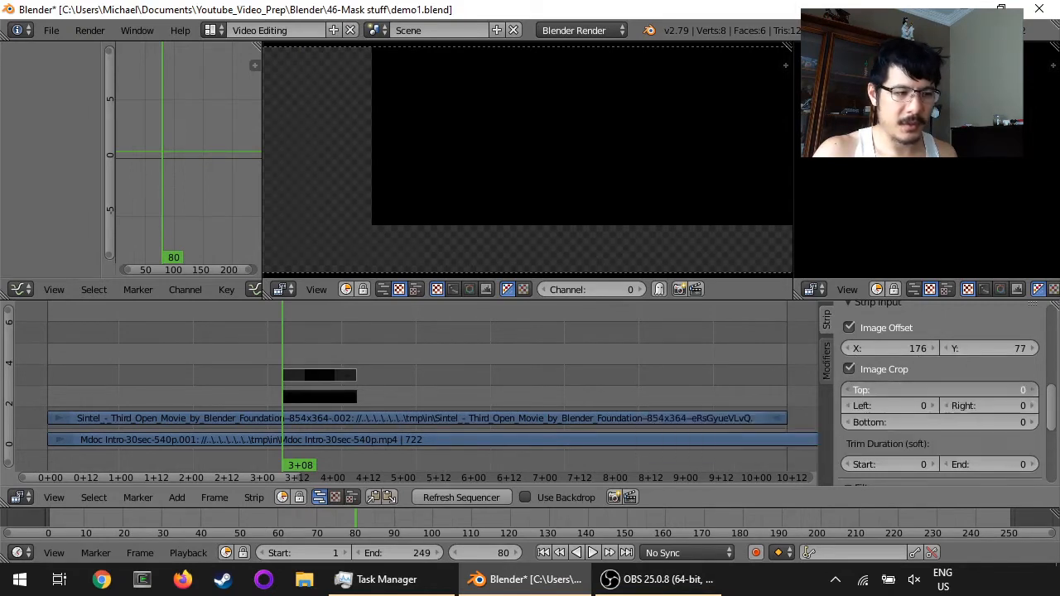
left_click_drag(897, 389, 1047, 405)
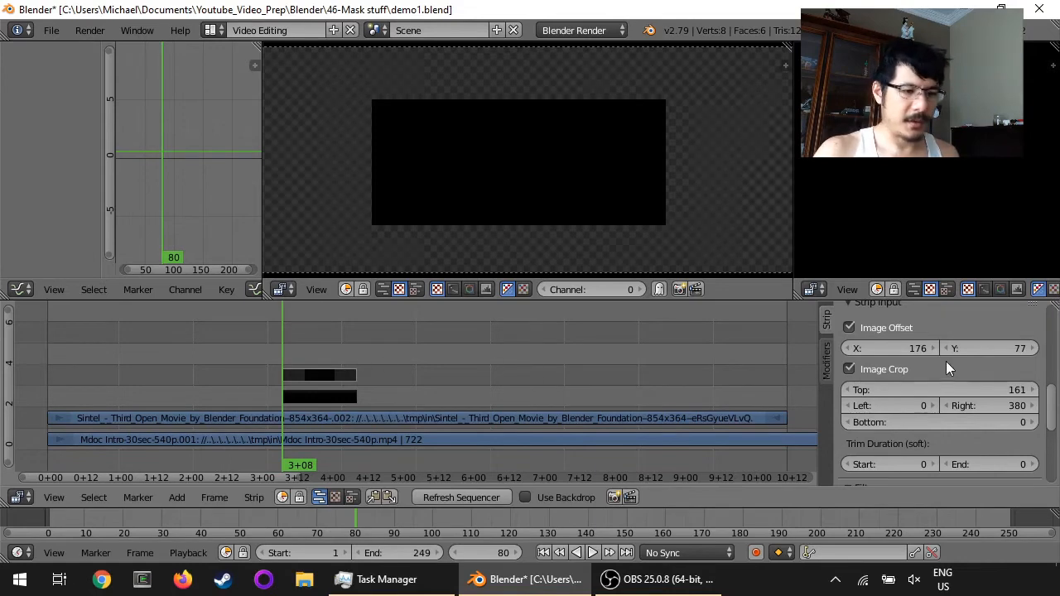
Set the upper Color strip's blend mode to Over Drop
scroll(950, 363, "up", 1)
left_click_drag(1053, 392, 1058, 309)
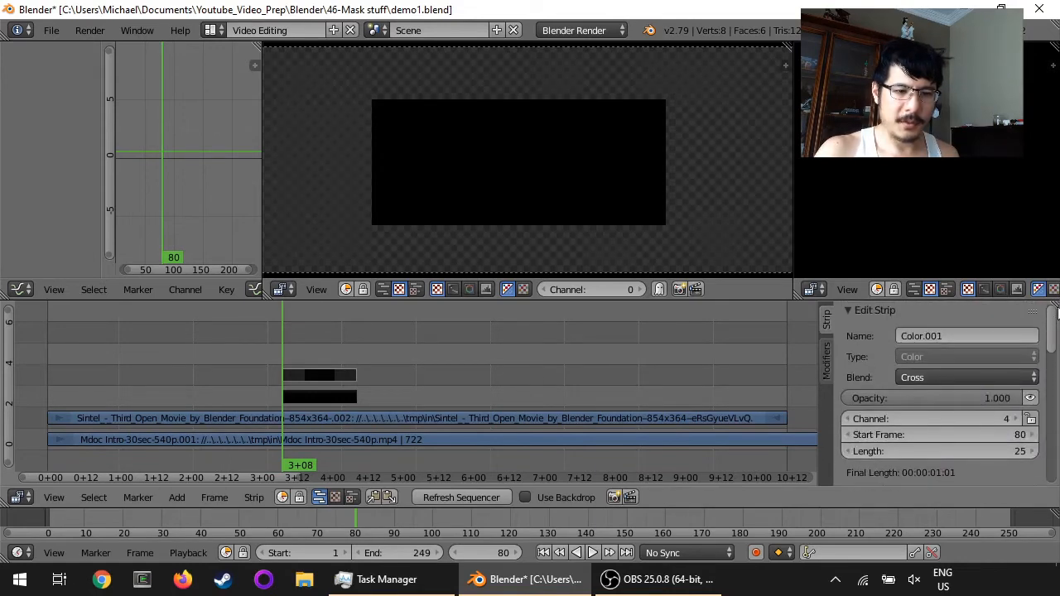
left_click(921, 380)
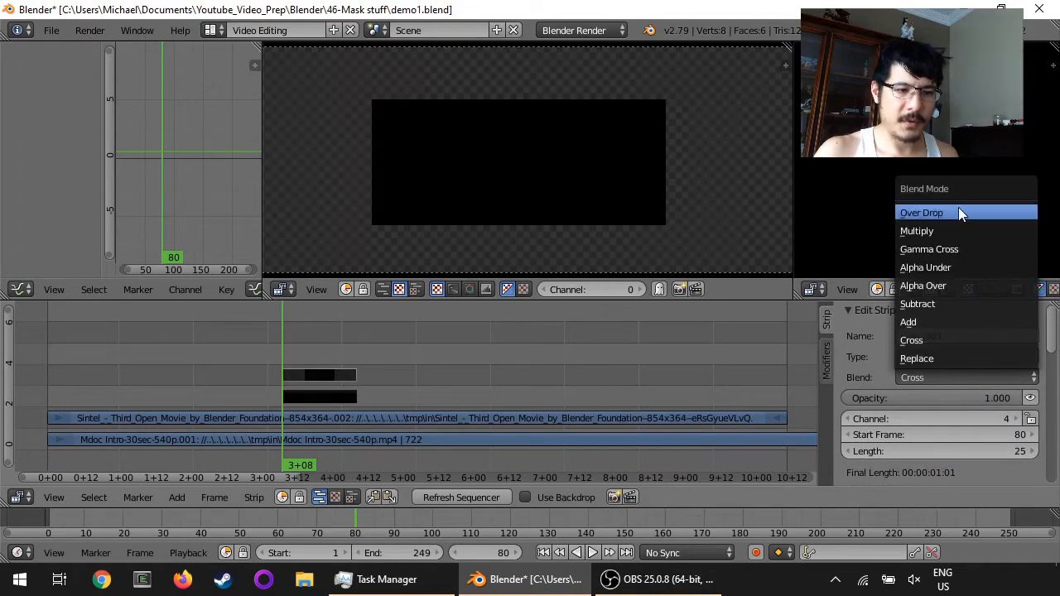
left_click(956, 212)
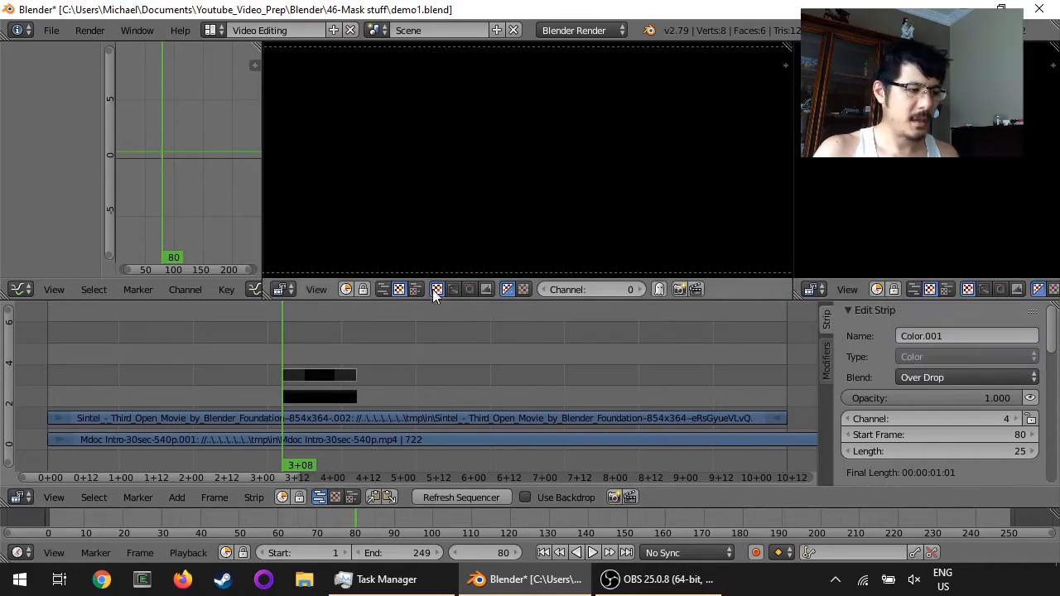
Change the color of the lower Color strip in channel 3 to white
left_click(314, 396)
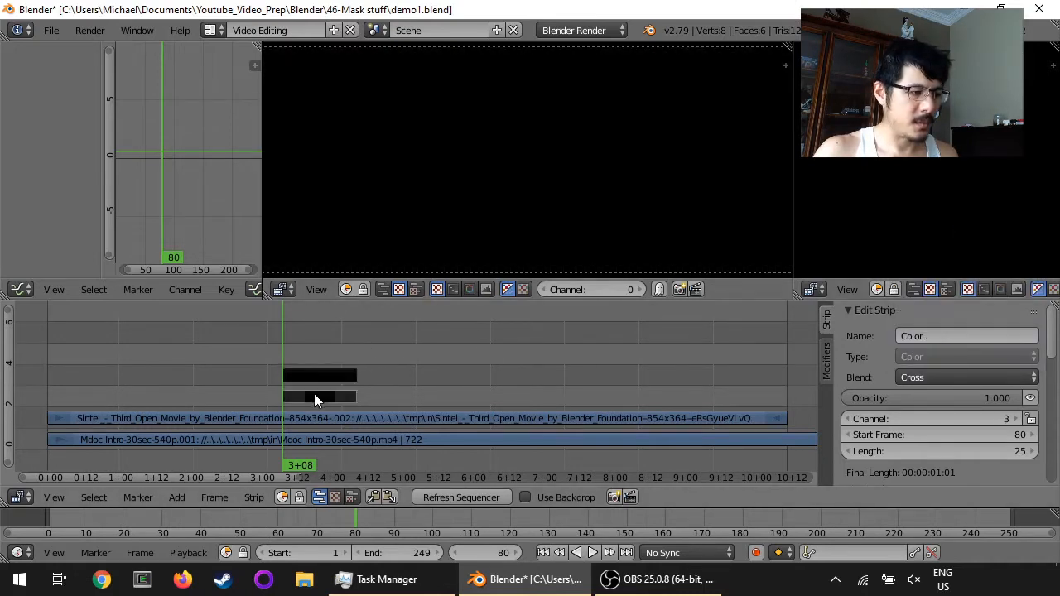
scroll(975, 383, "down", 3)
scroll(980, 380, "down", 2)
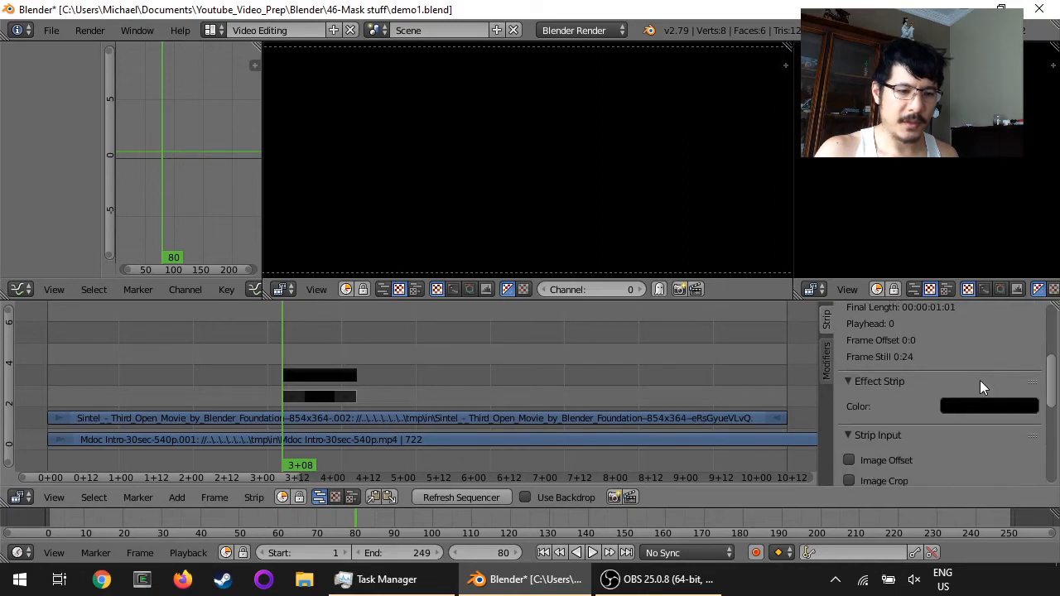
left_click(990, 405)
left_click_drag(1027, 308, 1028, 184)
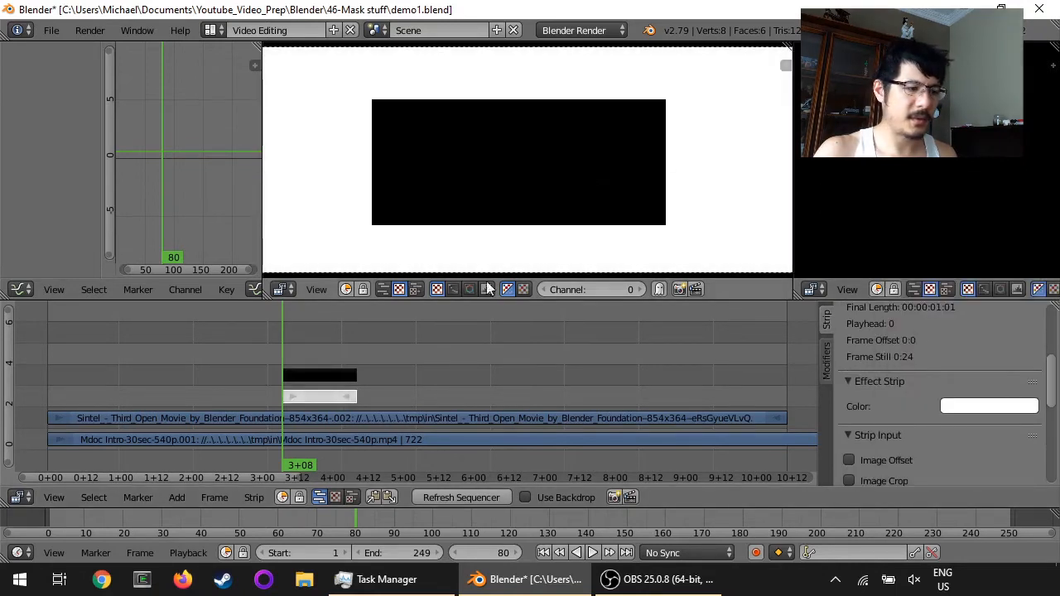
Select both Color strips and group them into a meta strip
left_click(315, 381)
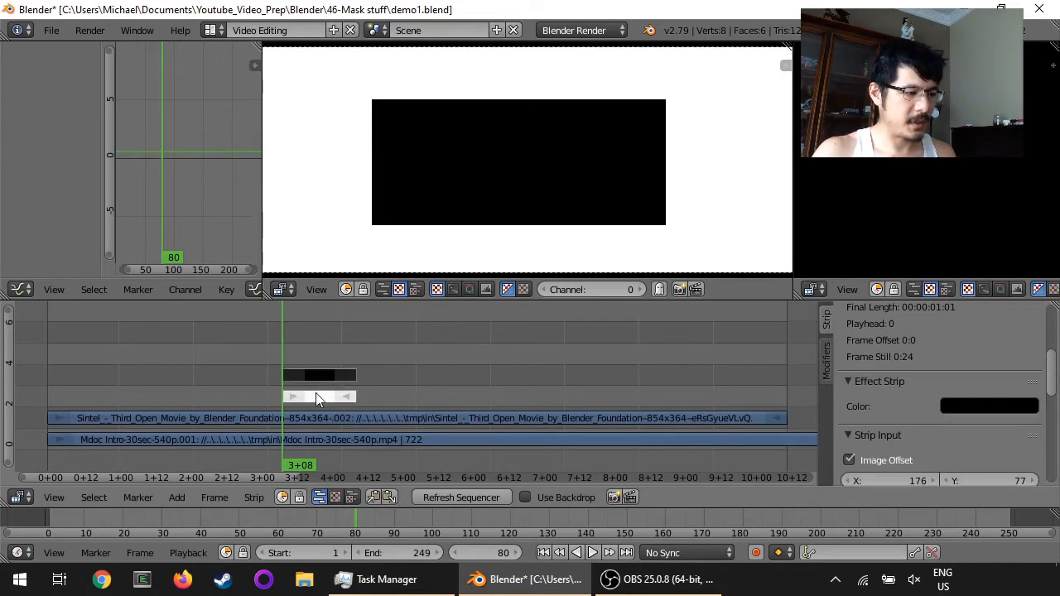
left_click(317, 396)
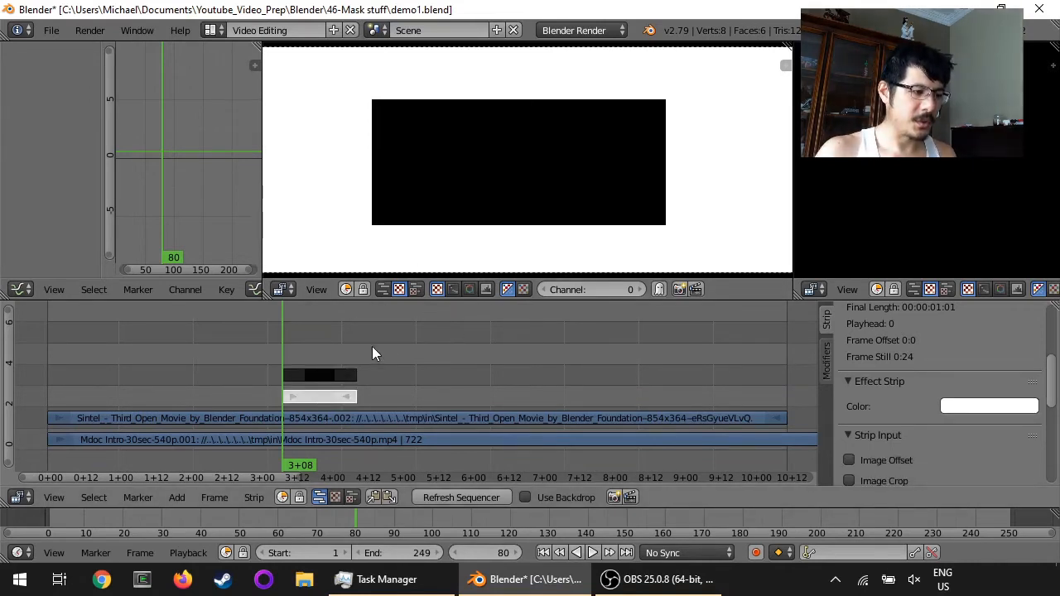
key("ctrl+g")
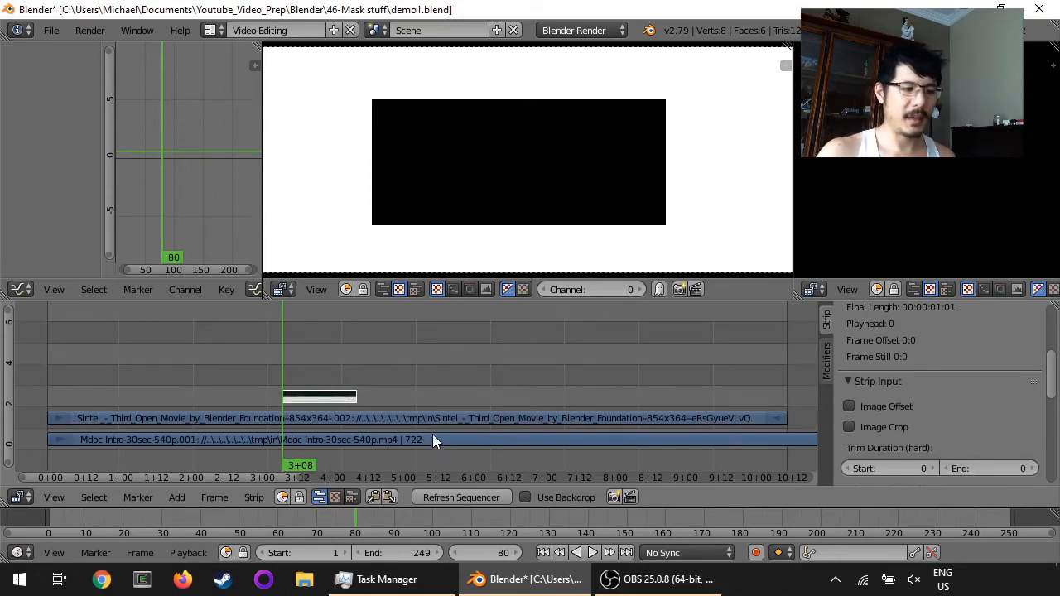
Choose MetaStrip as the mask source in the Sintel strip's Mask modifier
right_click(368, 417)
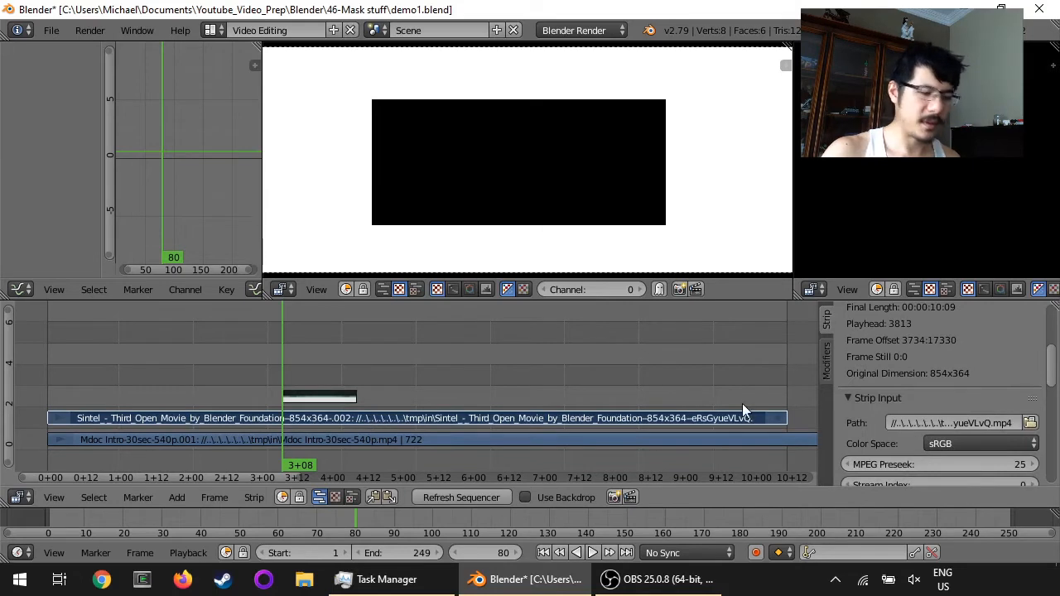
left_click_drag(1052, 371, 1051, 428)
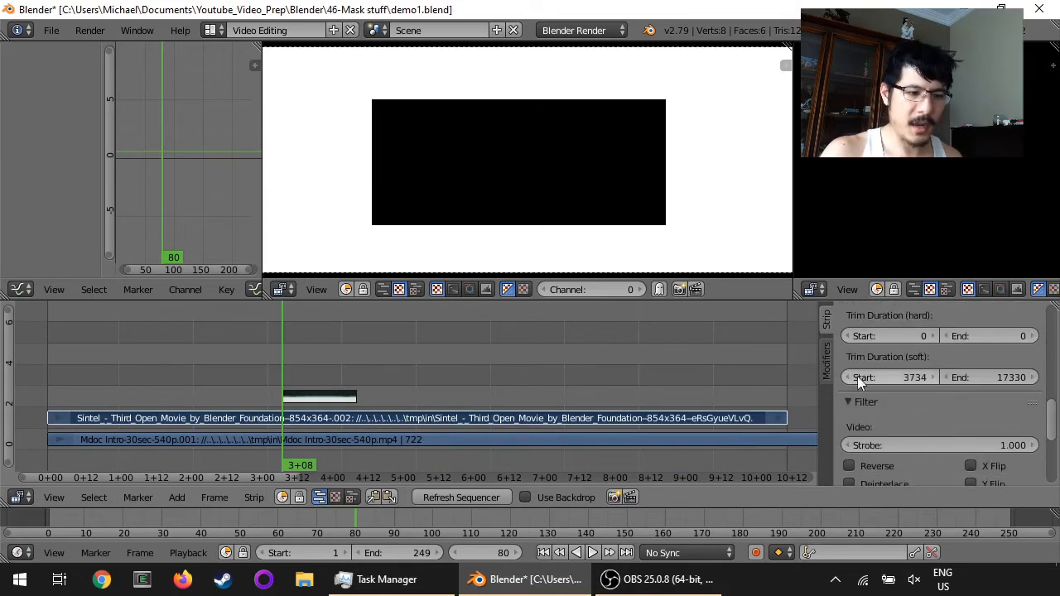
left_click(828, 368)
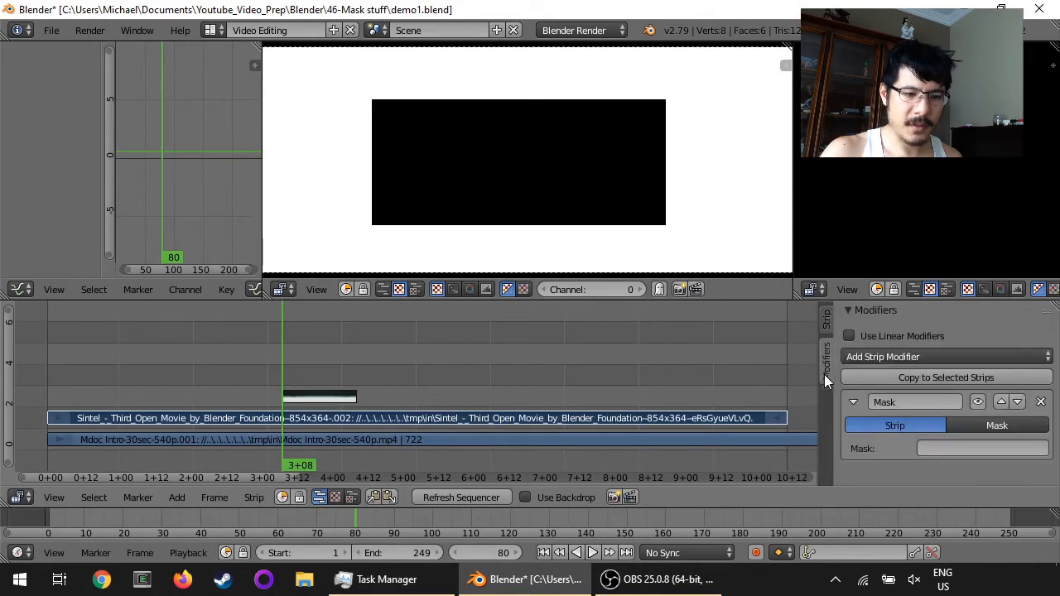
left_click(985, 449)
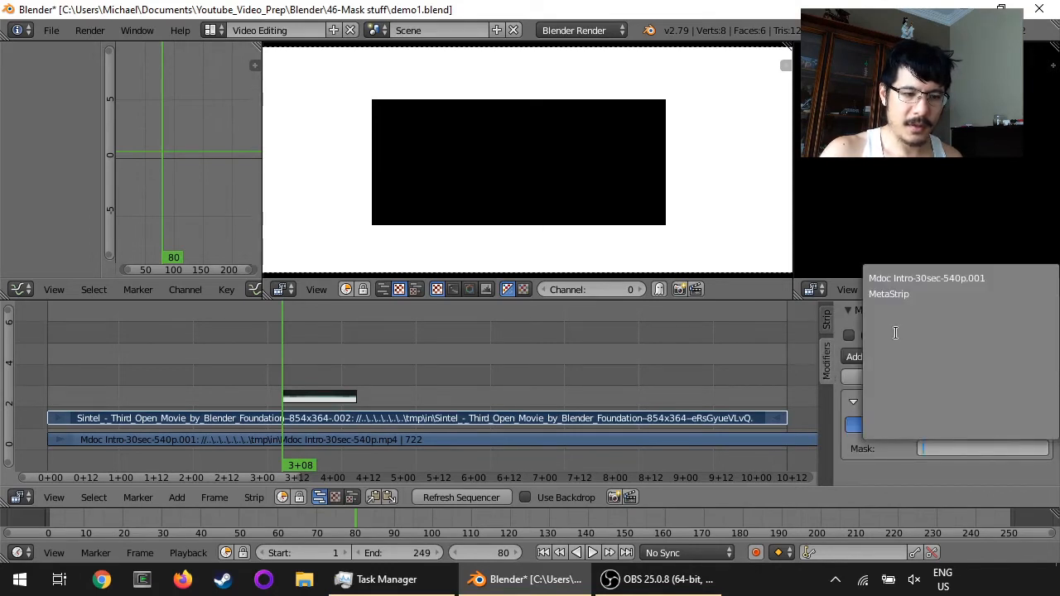
left_click(897, 295)
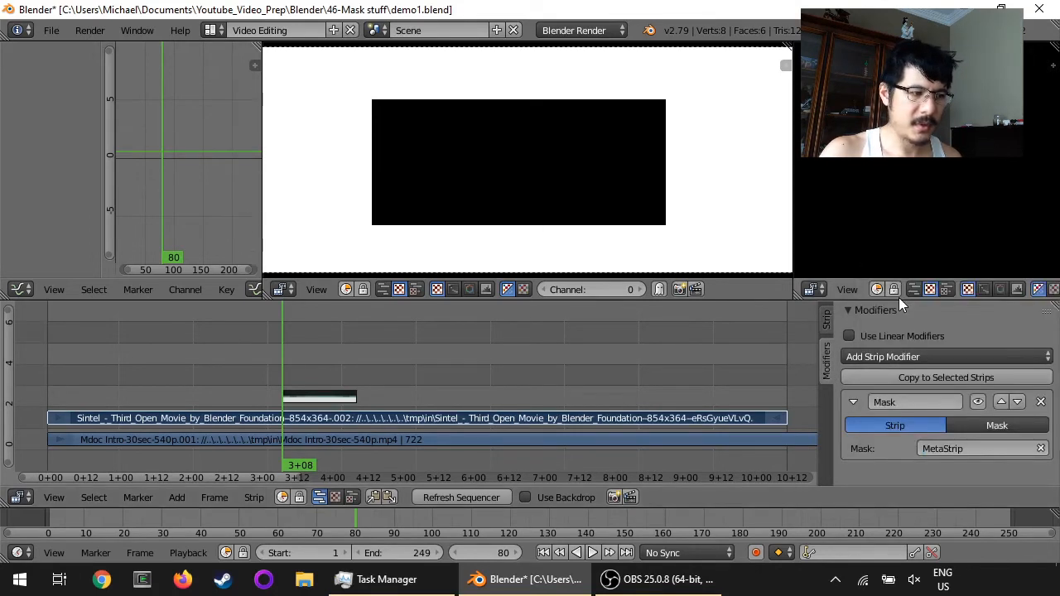
Mute the MetaStrip, then play back the masked composite and stop the playback
right_click(316, 396)
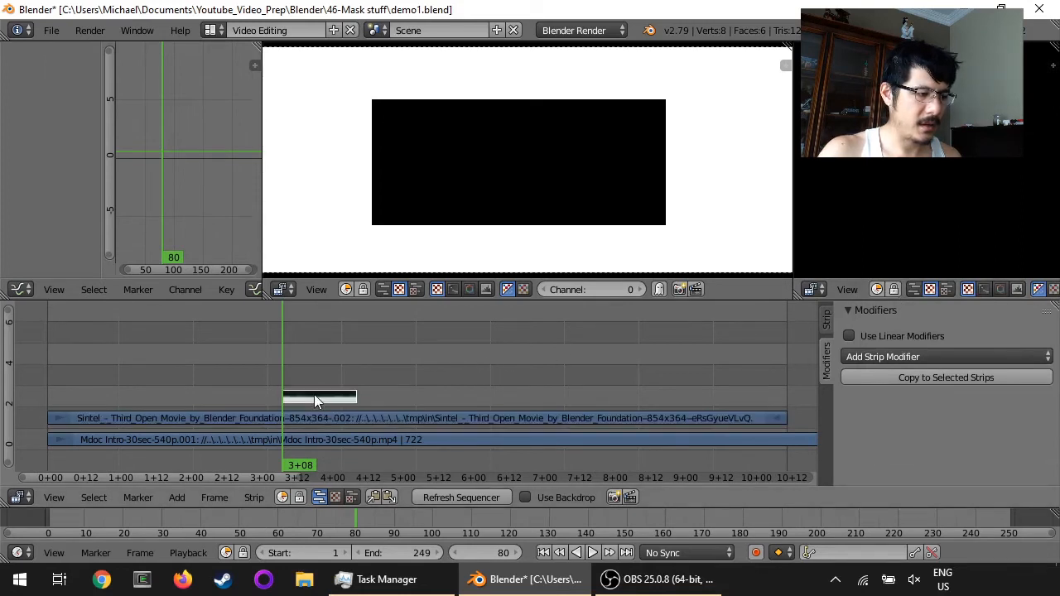
left_click(826, 321)
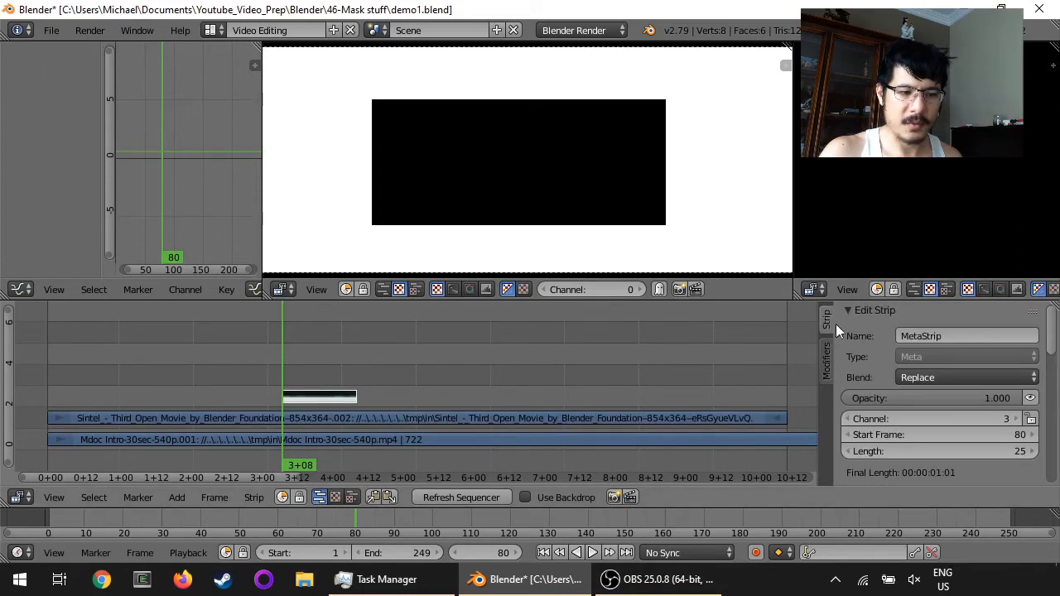
left_click(1031, 399)
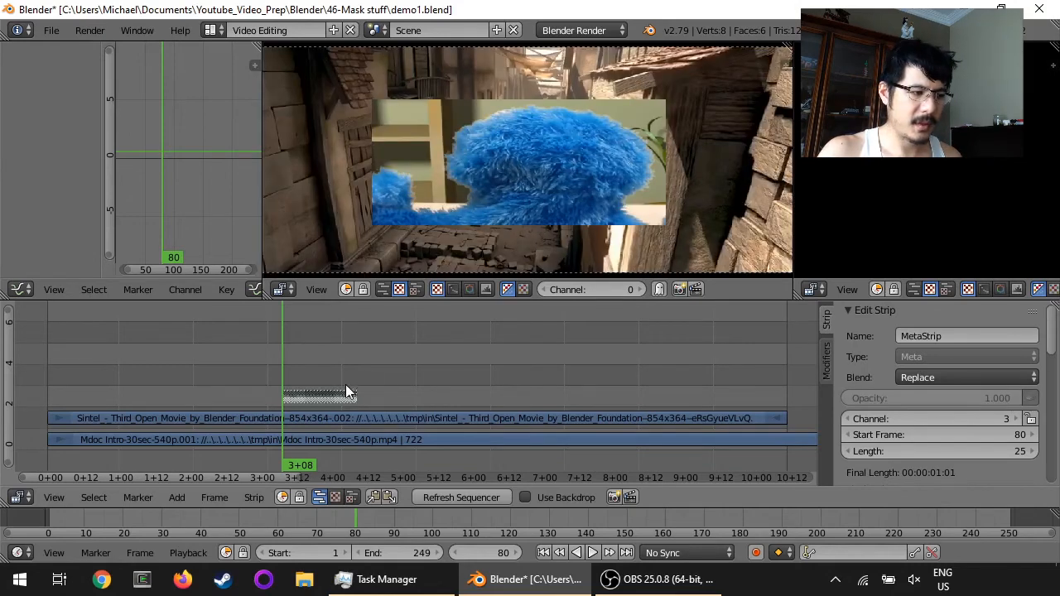
left_click(593, 553)
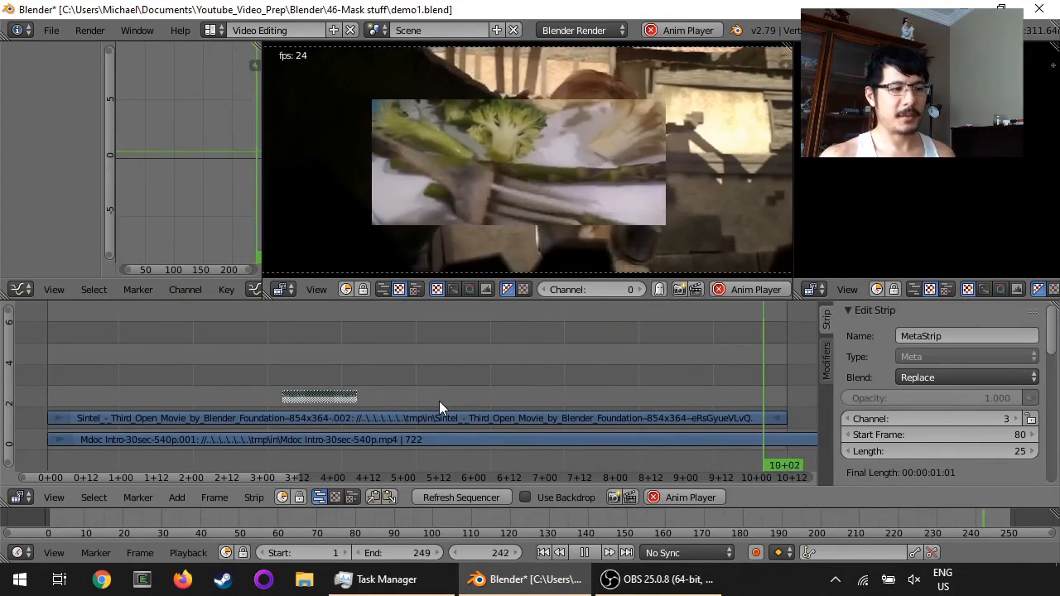
left_click(673, 497)
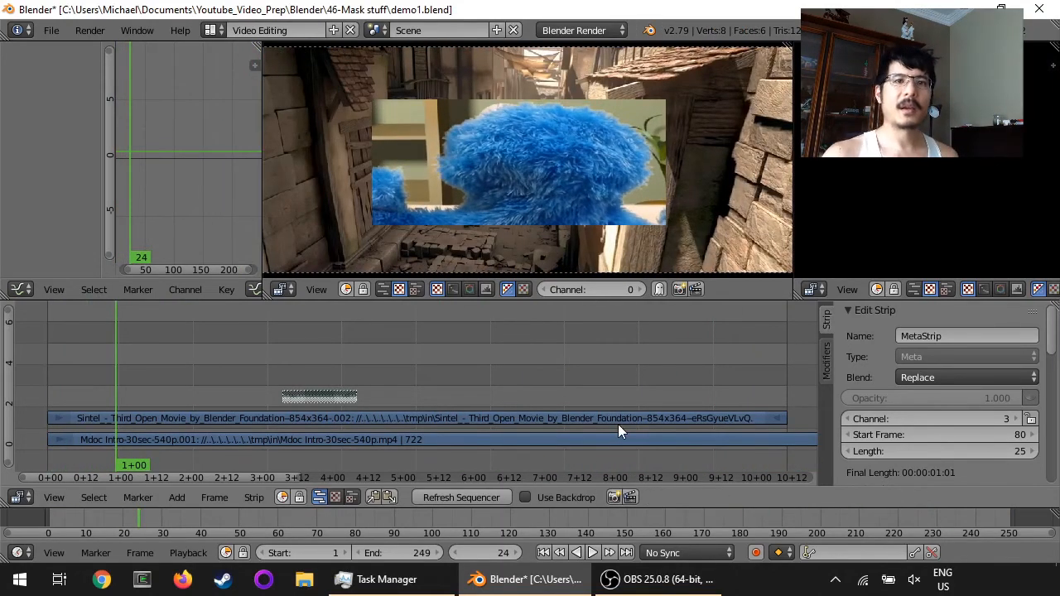